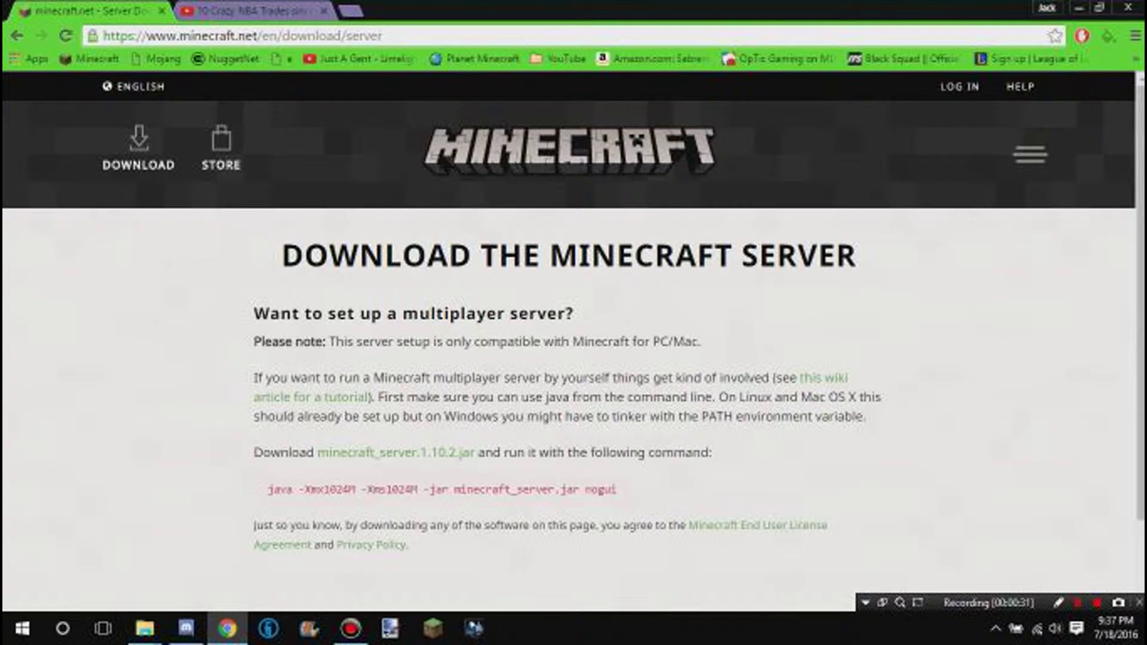
- Download minecraft_server.1.10.2.jar and open the Minecraft Server 1.10.2 folder on the desktop, selecting the server jar
{"action": "left_click", "coordinate": [395, 452]}
{"action": "left_click", "coordinate": [1078, 8]}
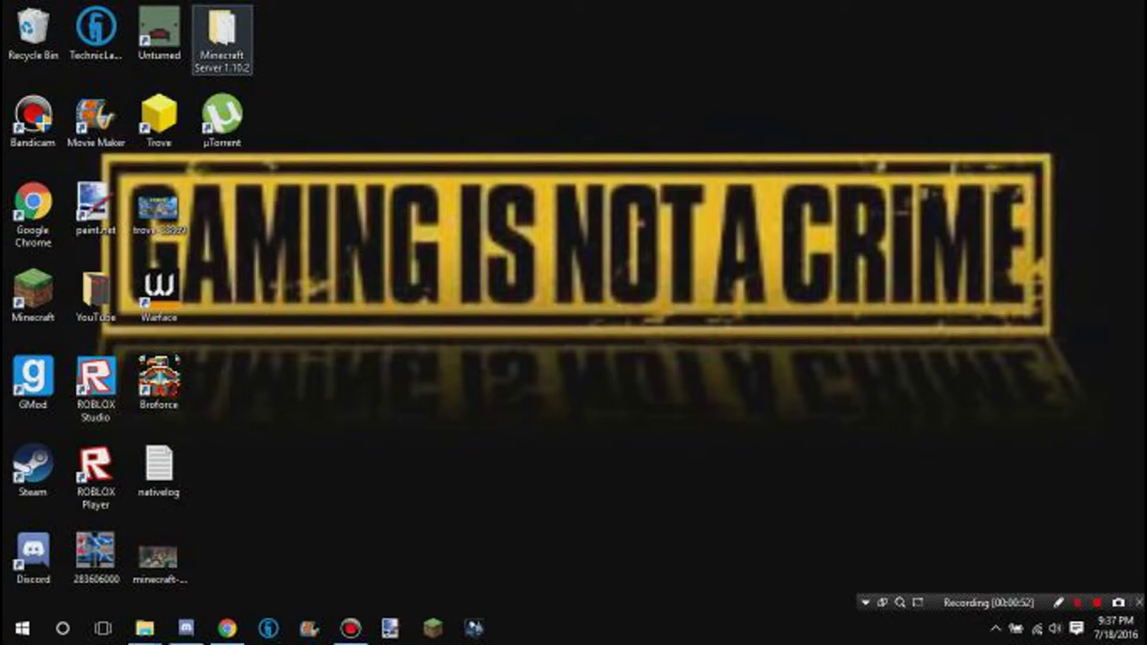
{"action": "key", "text": "Return"}
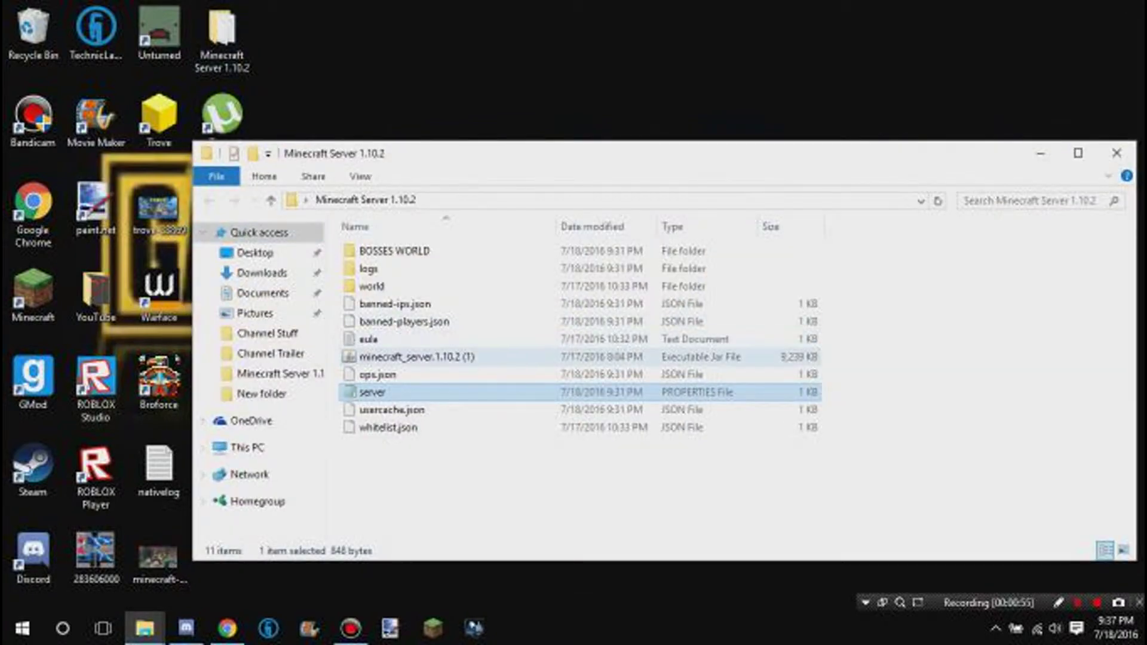
{"action": "left_click", "coordinate": [537, 357]}
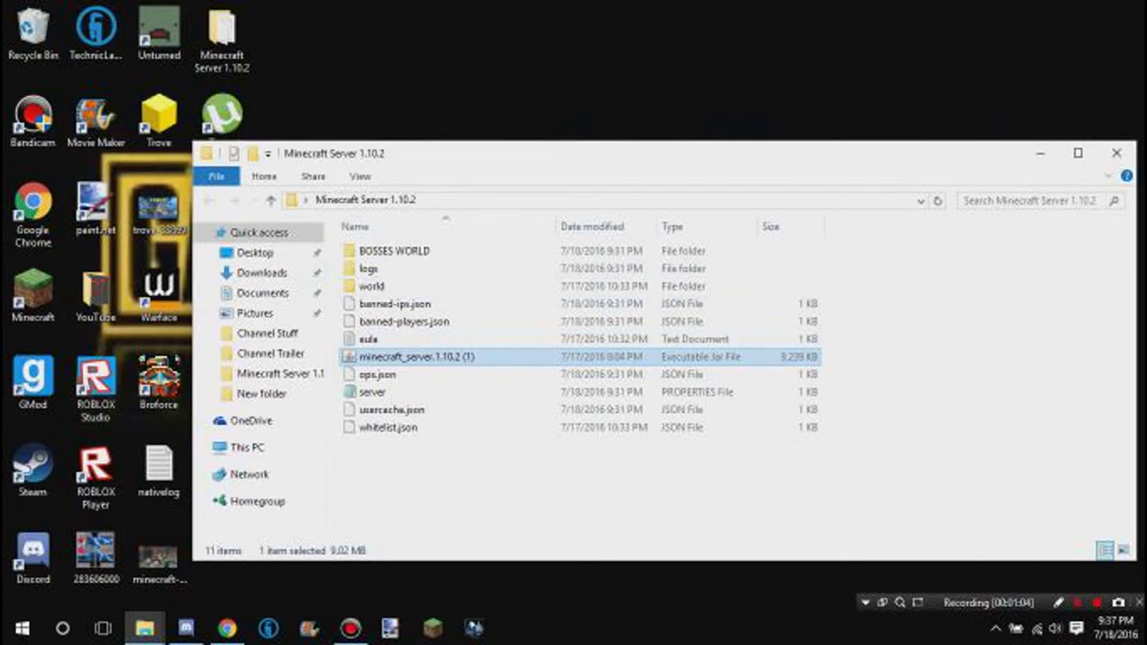
- Open the eula text file in the server folder and replace the eula value with false
{"action": "left_click", "coordinate": [369, 339]}
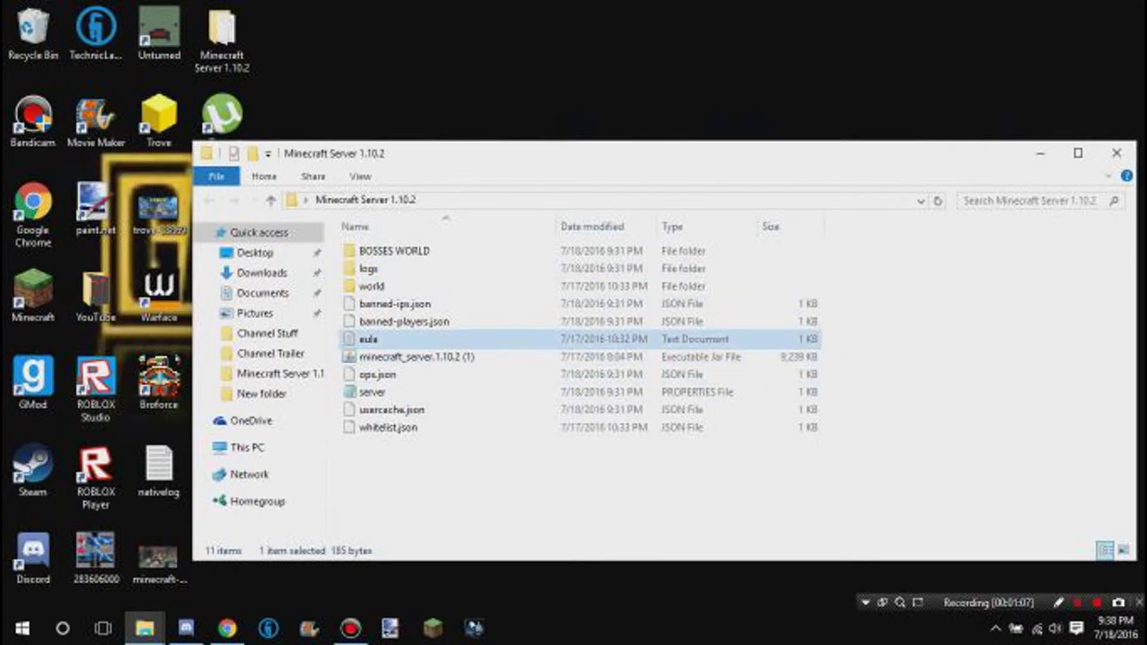
{"action": "key", "text": "Return"}
{"action": "left_click", "coordinate": [98, 105]}
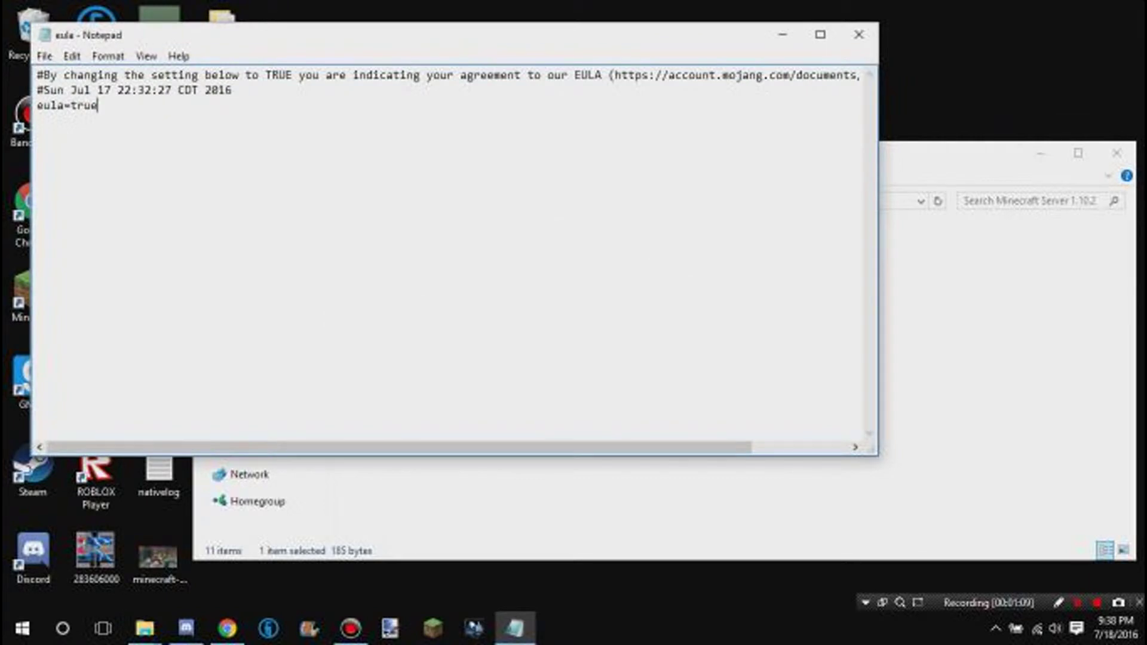
{"action": "left_click_drag", "start_coordinate": [97, 105], "coordinate": [71, 105]}
{"action": "key", "text": "BackSpace"}
{"action": "type", "text": "false"}
- Set the eula value to true, then save and close the eula file
{"action": "key", "text": "BackSpace"}
{"action": "key", "text": "BackSpace"}
{"action": "key", "text": "BackSpace"}
{"action": "key", "text": "BackSpace"}
{"action": "key", "text": "BackSpace"}
{"action": "type", "text": "tur"}
{"action": "key", "text": "BackSpace"}
{"action": "key", "text": "BackSpace"}
{"action": "type", "text": "rue"}
{"action": "left_click", "coordinate": [44, 55]}
{"action": "left_click", "coordinate": [70, 112]}
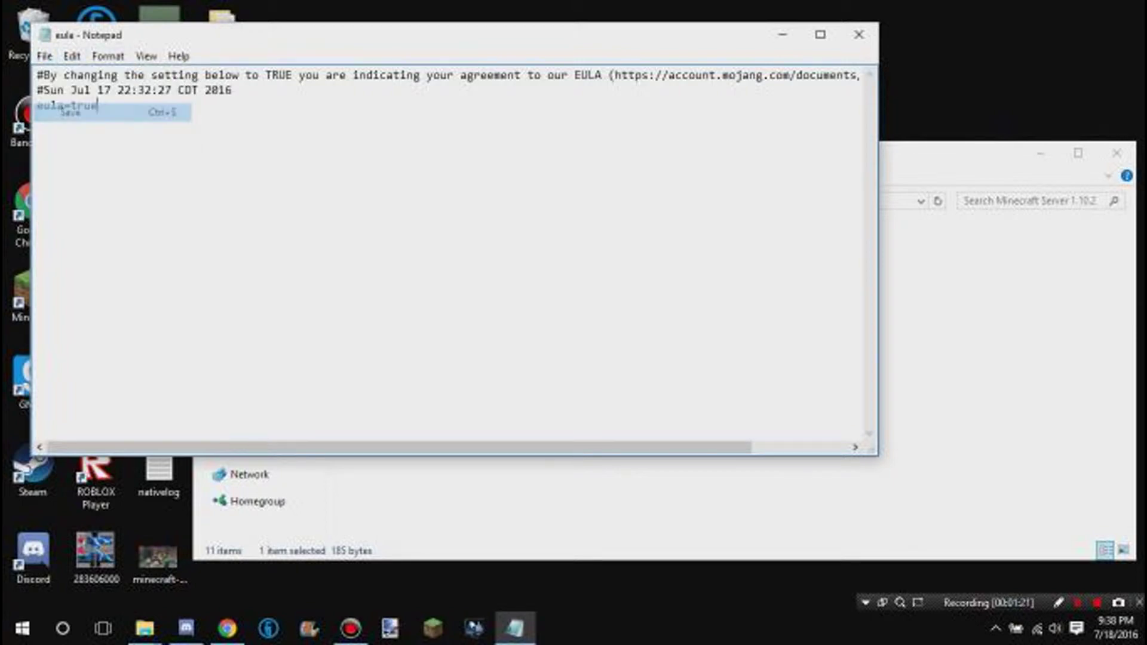
{"action": "left_click", "coordinate": [858, 34]}
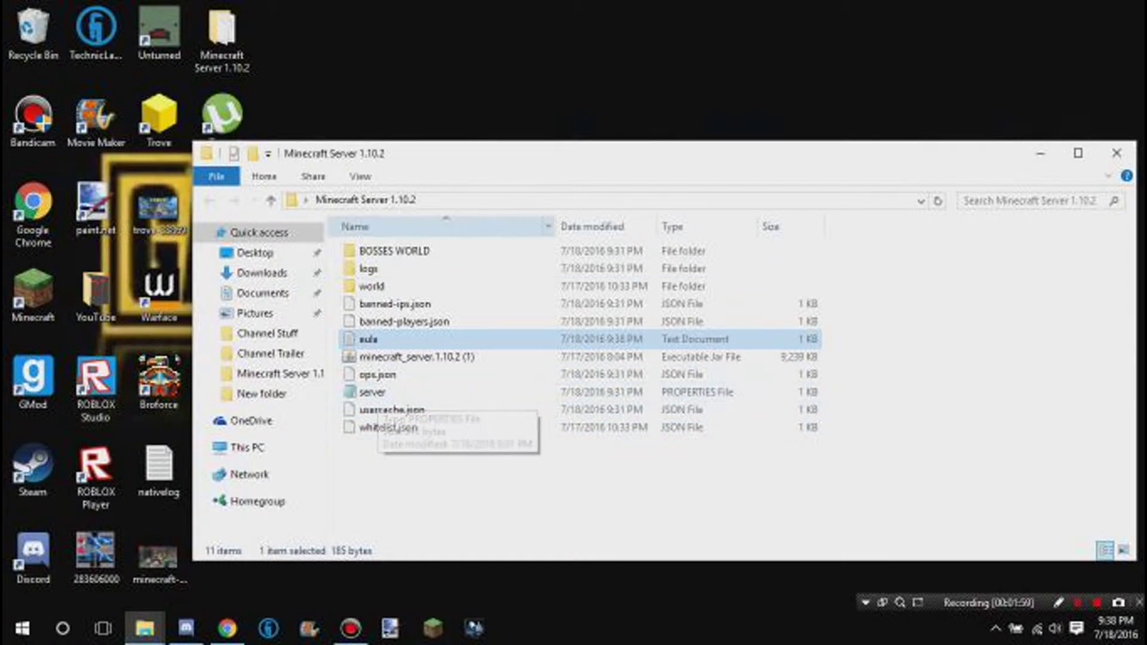
{"action": "left_click_drag", "start_coordinate": [430, 465], "coordinate": [484, 356]}
{"action": "left_click", "coordinate": [369, 268], "text": "ctrl"}
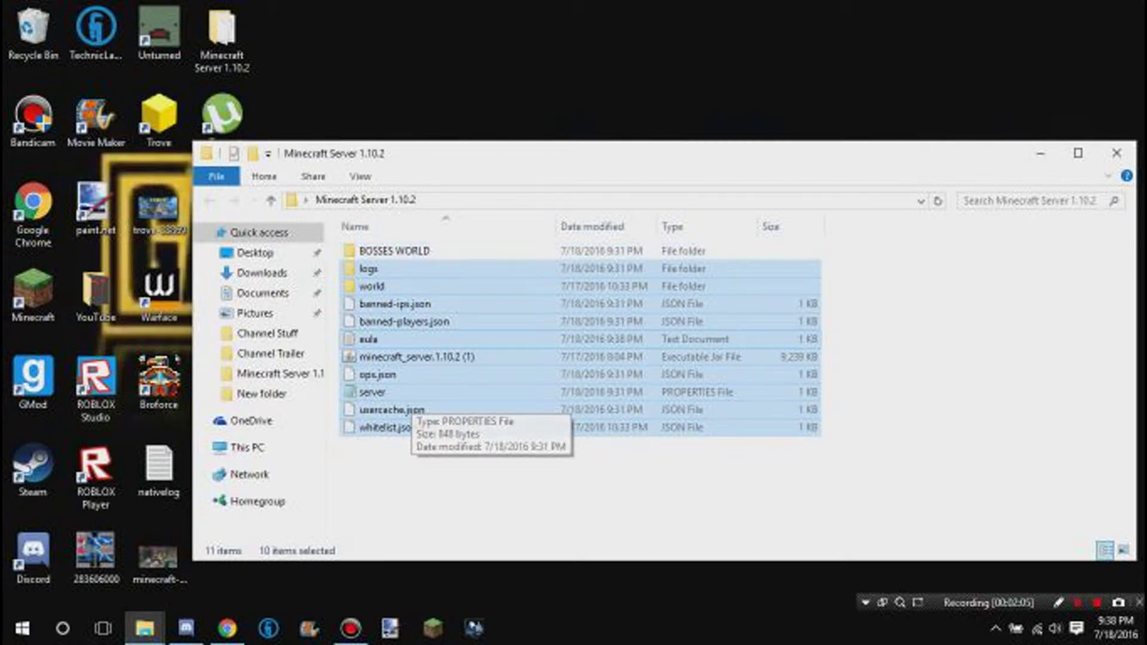
{"action": "left_click", "coordinate": [454, 466]}
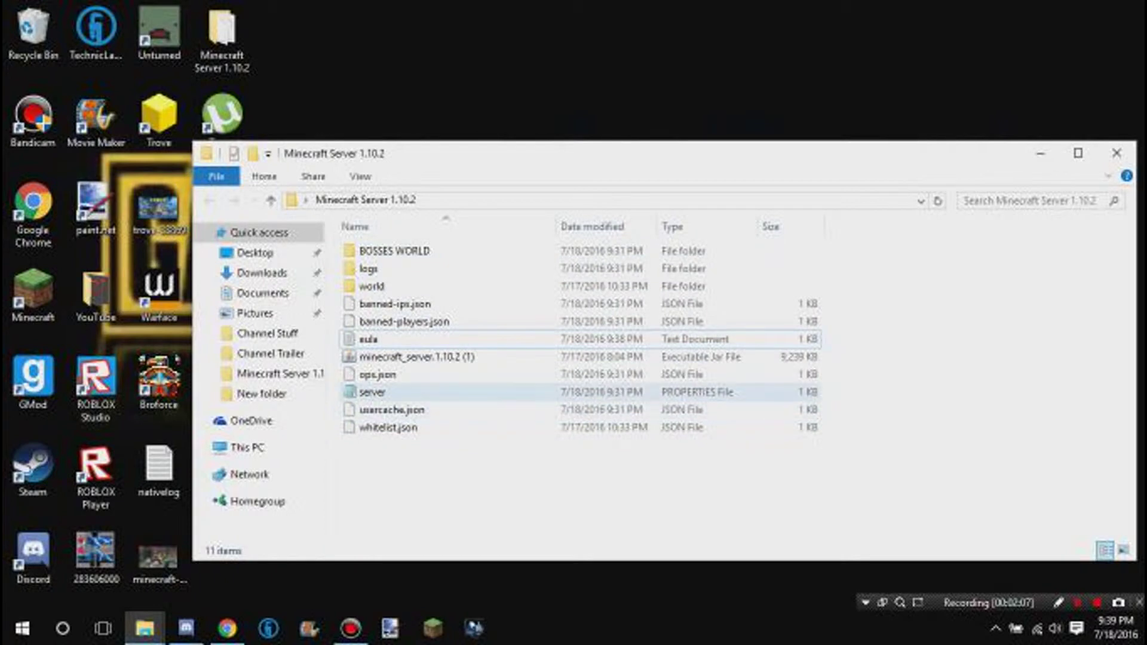
- Open Command Prompt and run ipconfig to list the computer's network configuration
{"action": "right_click", "coordinate": [23, 627]}
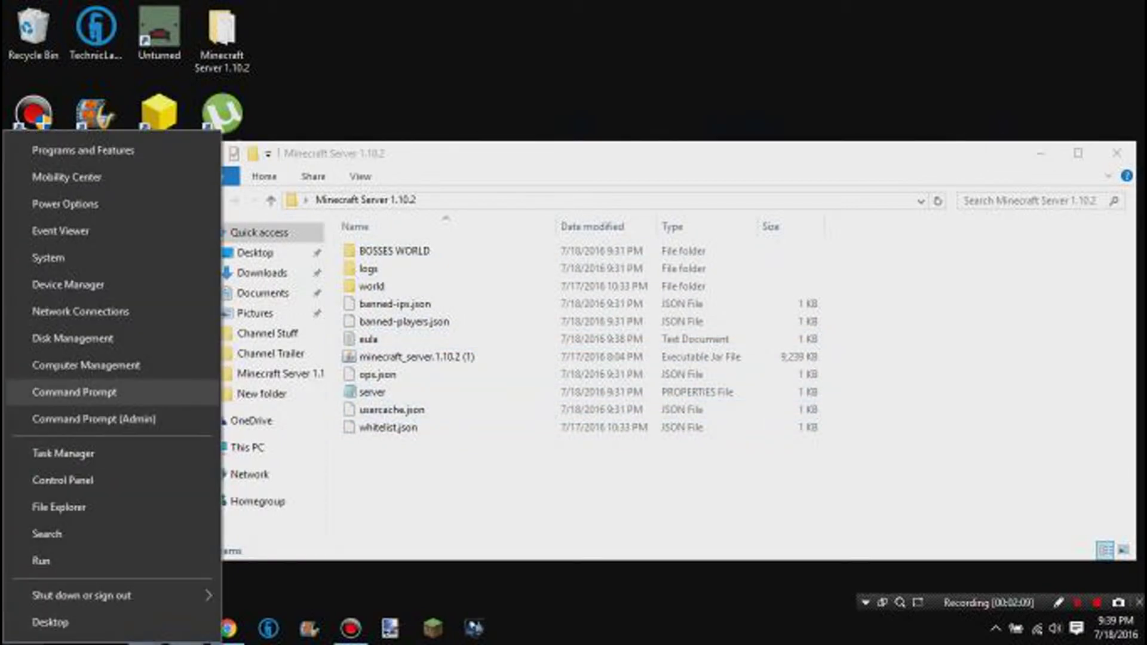
{"action": "left_click", "coordinate": [75, 392]}
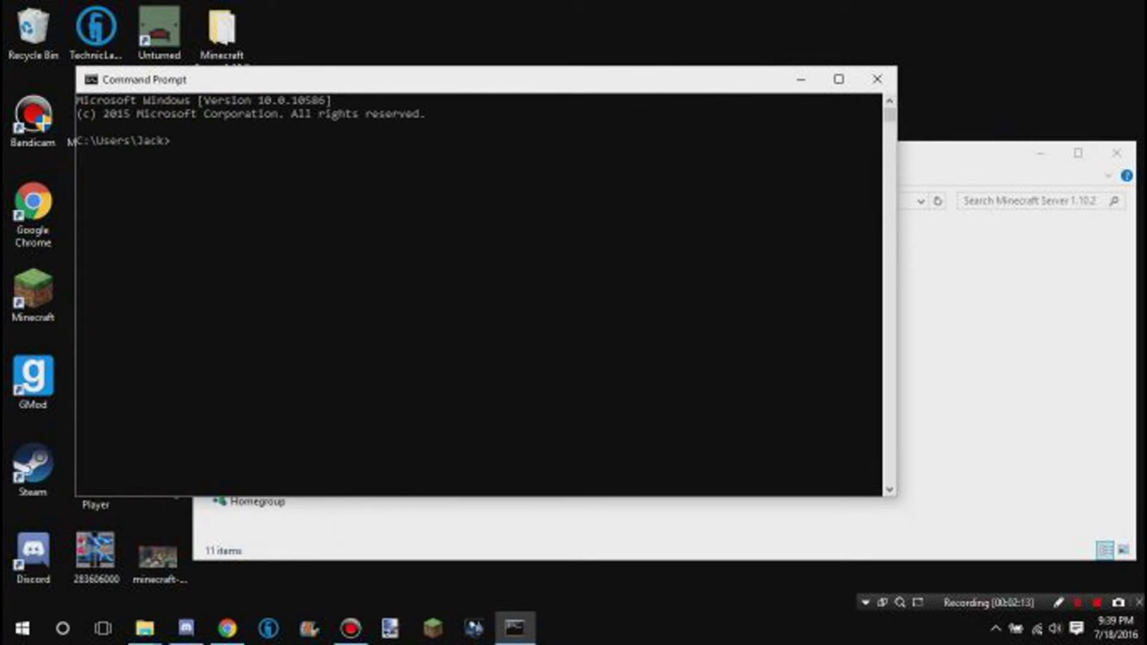
{"action": "type", "text": "ipconfig"}
{"action": "key", "text": "Return"}
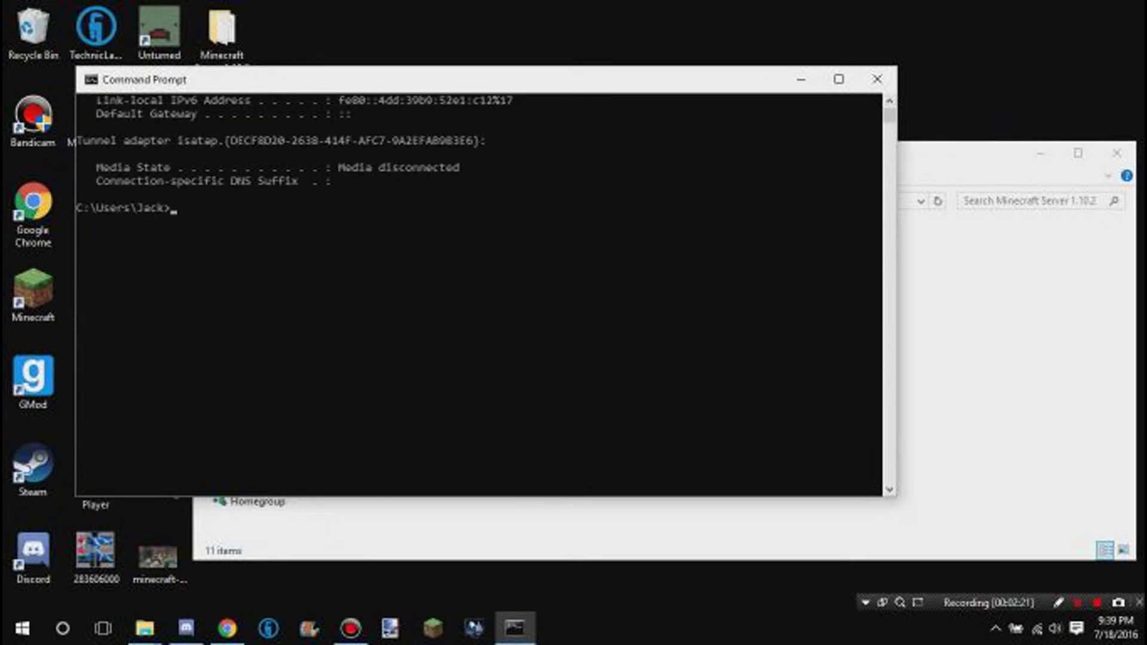
- Examine the ipconfig output for the computer's IPv4 address, and close Command Prompt
{"action": "scroll", "coordinate": [478, 293], "scroll_direction": "up", "scroll_amount": 2}
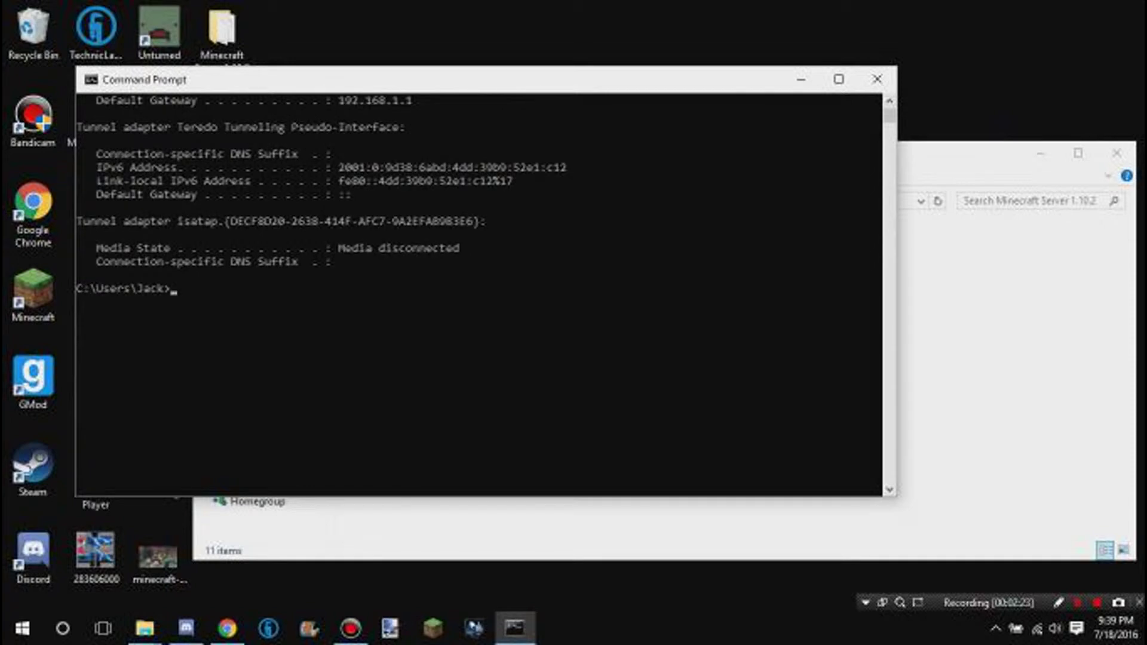
{"action": "scroll", "coordinate": [478, 293], "scroll_direction": "up", "scroll_amount": 1}
{"action": "scroll", "coordinate": [478, 293], "scroll_direction": "down", "scroll_amount": 3}
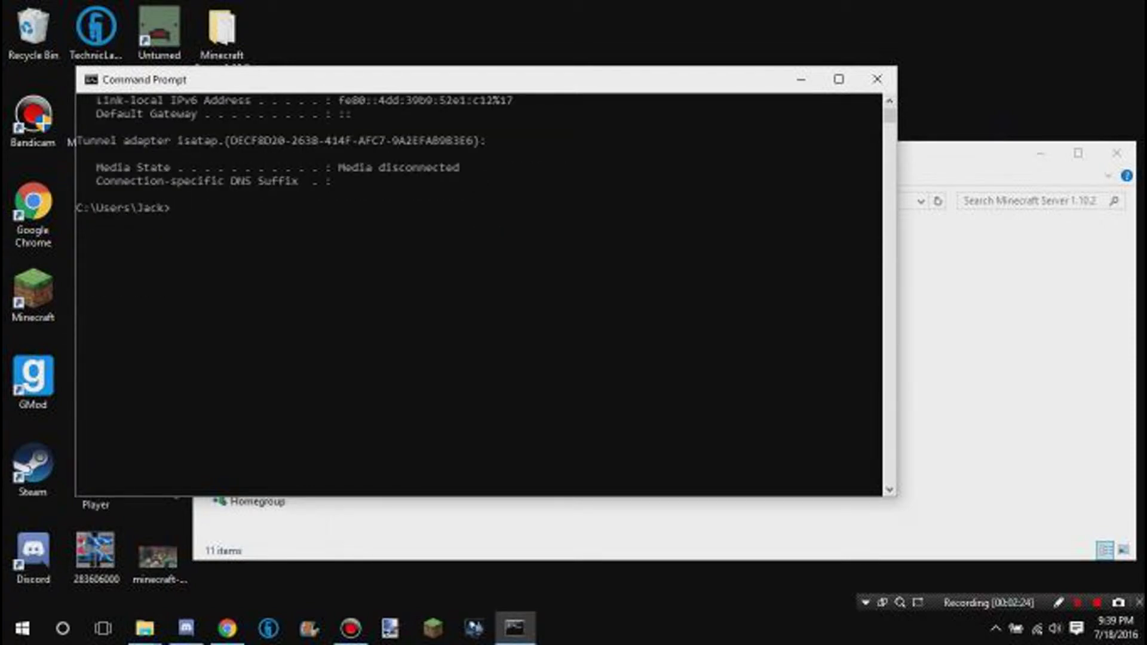
{"action": "scroll", "coordinate": [477, 292], "scroll_direction": "down", "scroll_amount": 1}
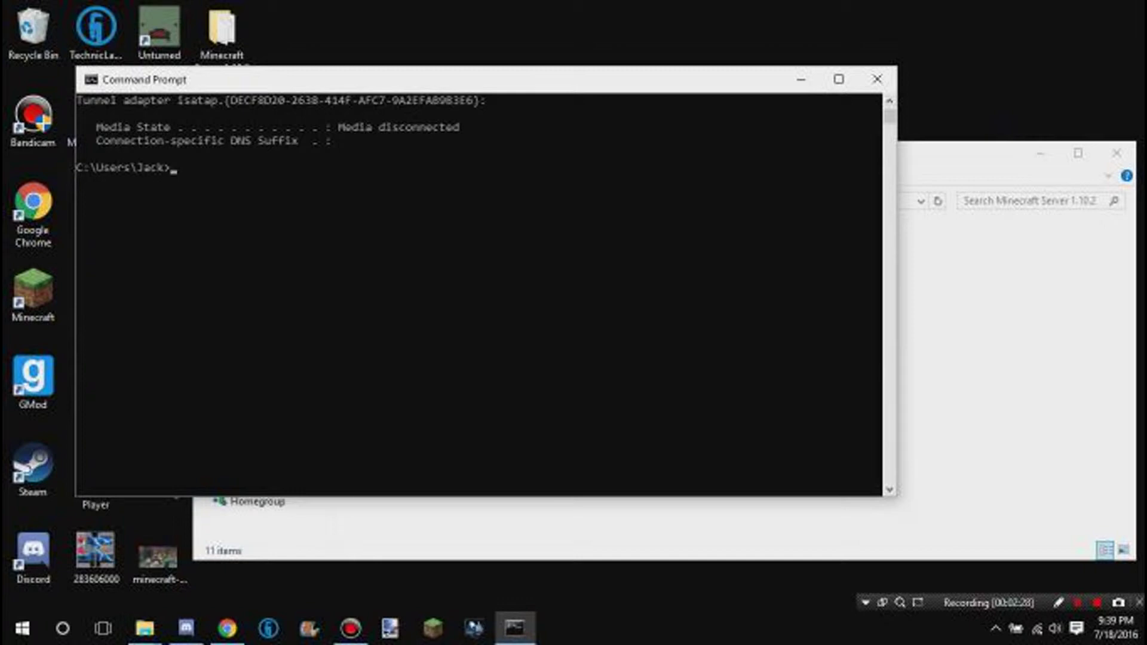
{"action": "scroll", "coordinate": [477, 293], "scroll_direction": "up", "scroll_amount": 3}
{"action": "scroll", "coordinate": [478, 292], "scroll_direction": "down", "scroll_amount": 3}
{"action": "scroll", "coordinate": [478, 293], "scroll_direction": "up", "scroll_amount": 2}
{"action": "scroll", "coordinate": [478, 293], "scroll_direction": "up", "scroll_amount": 2}
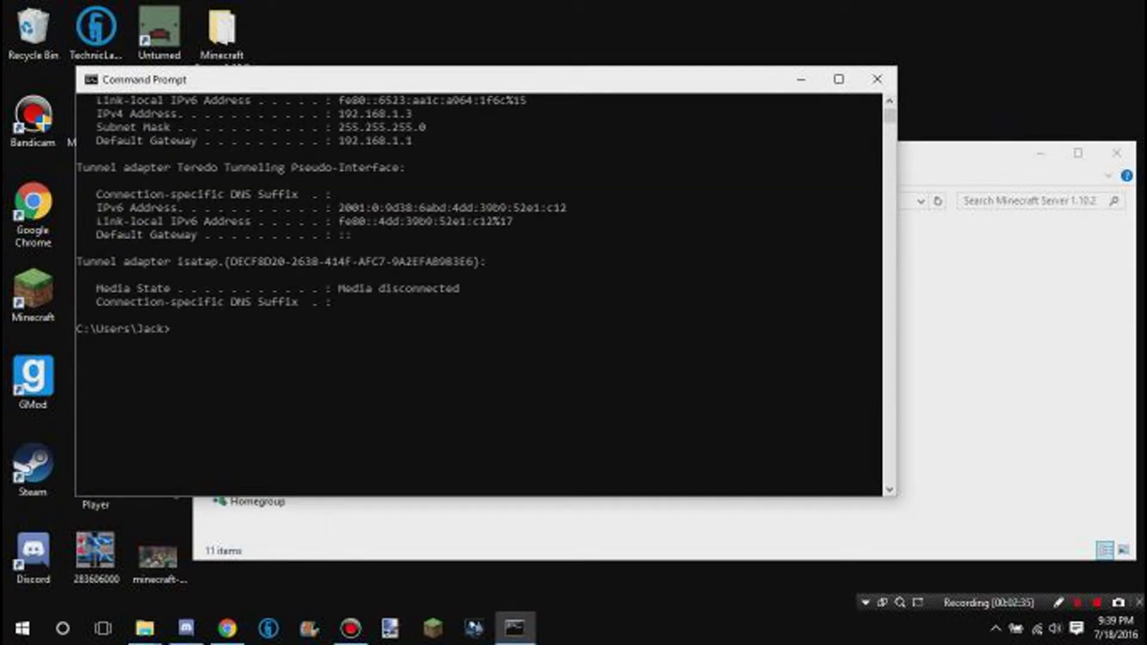
{"action": "scroll", "coordinate": [478, 293], "scroll_direction": "down", "scroll_amount": 4}
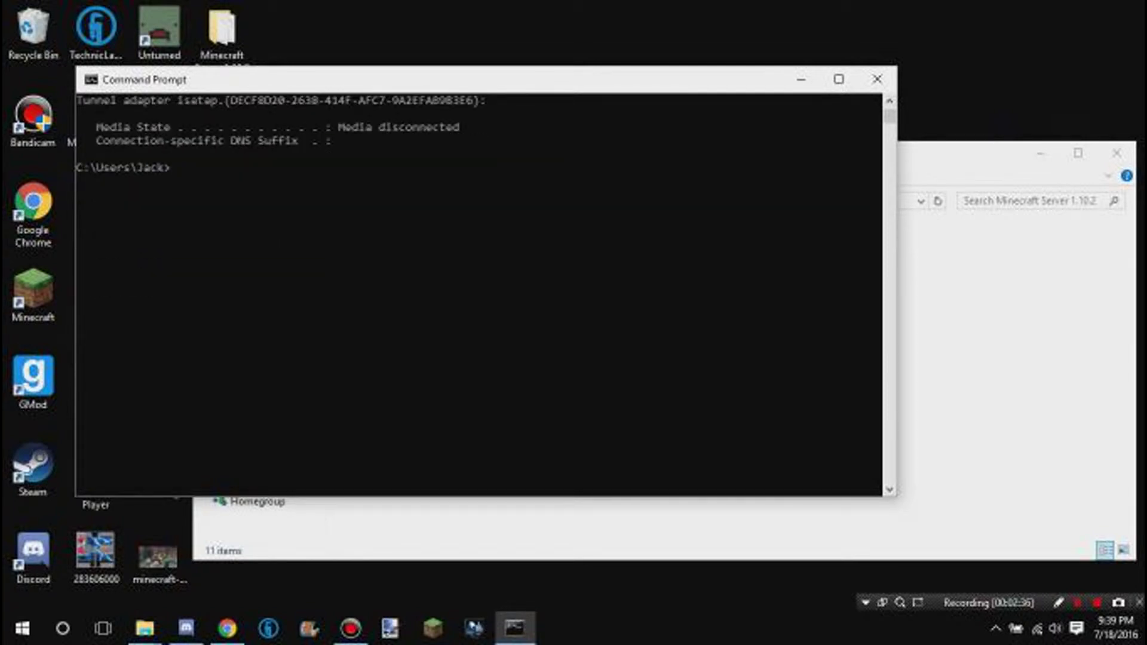
{"action": "scroll", "coordinate": [478, 293], "scroll_direction": "up", "scroll_amount": 1}
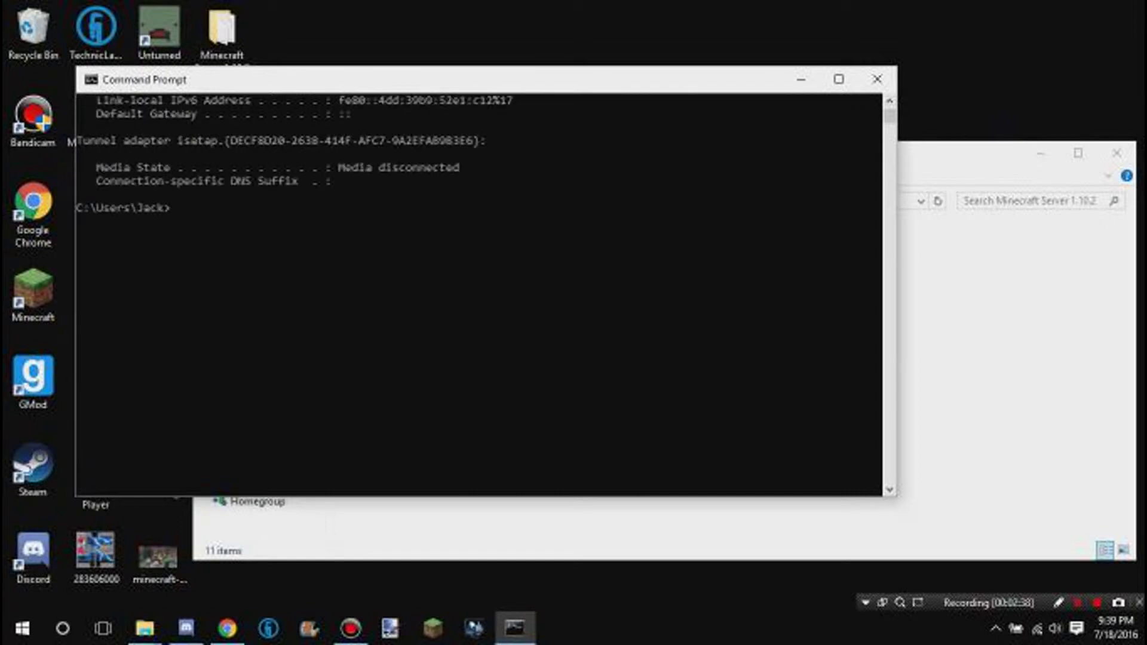
{"action": "scroll", "coordinate": [478, 293], "scroll_direction": "down", "scroll_amount": 1}
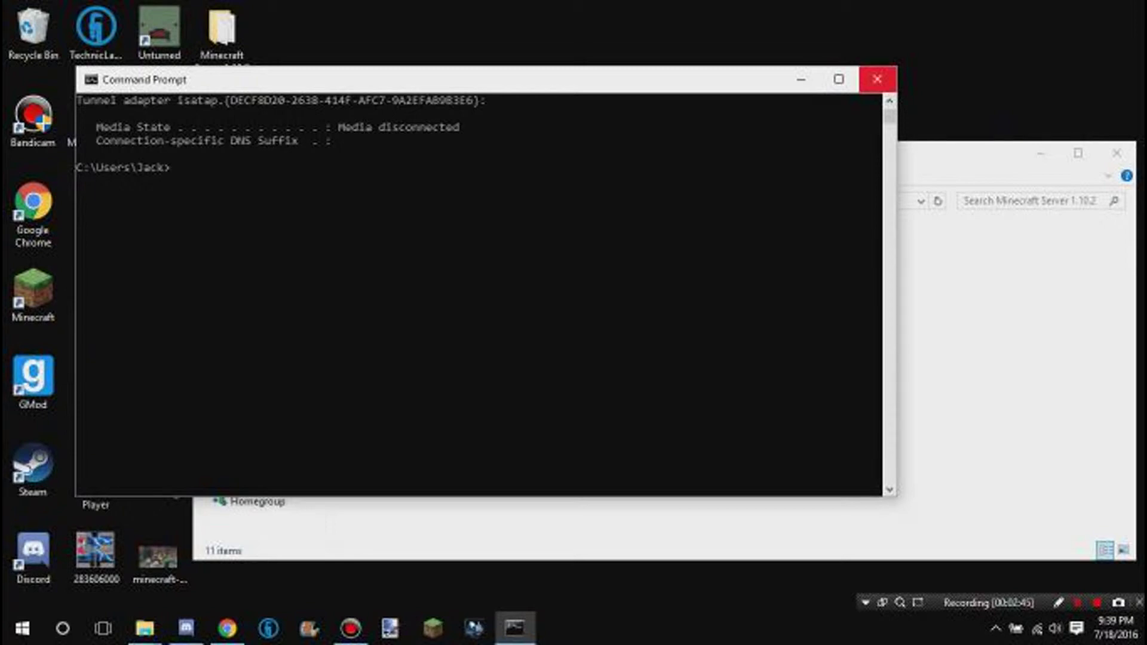
{"action": "left_click", "coordinate": [876, 83]}
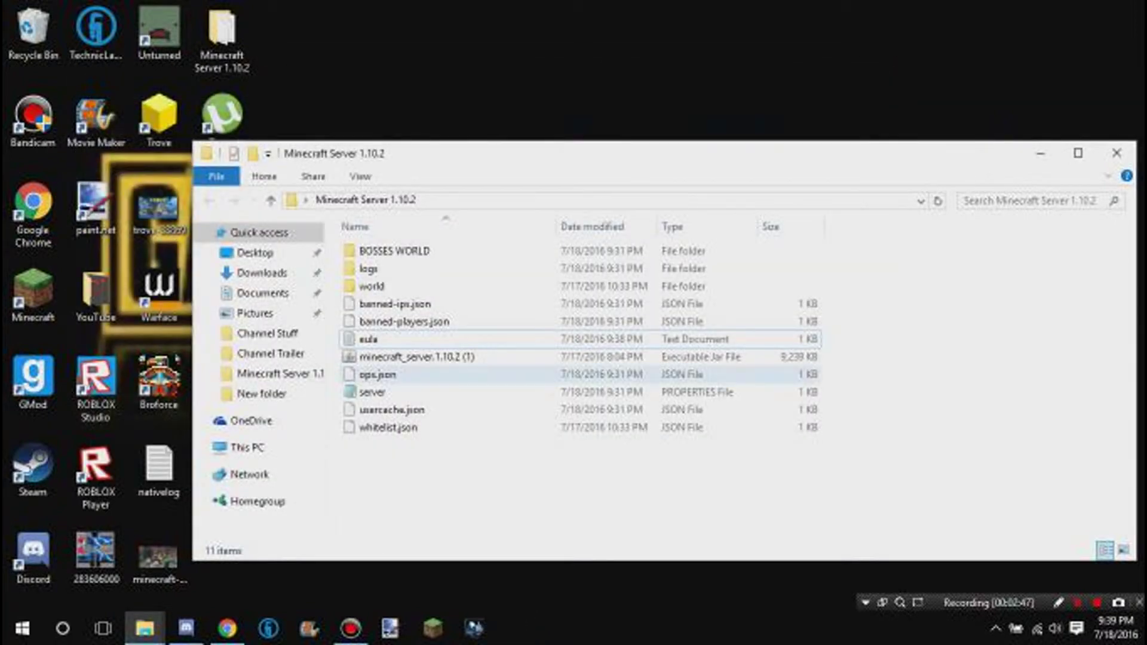
- Open the server properties file and examine its settings, including gamemode, difficulty, server-port, server-ip and level-name
{"action": "double_click", "coordinate": [418, 392]}
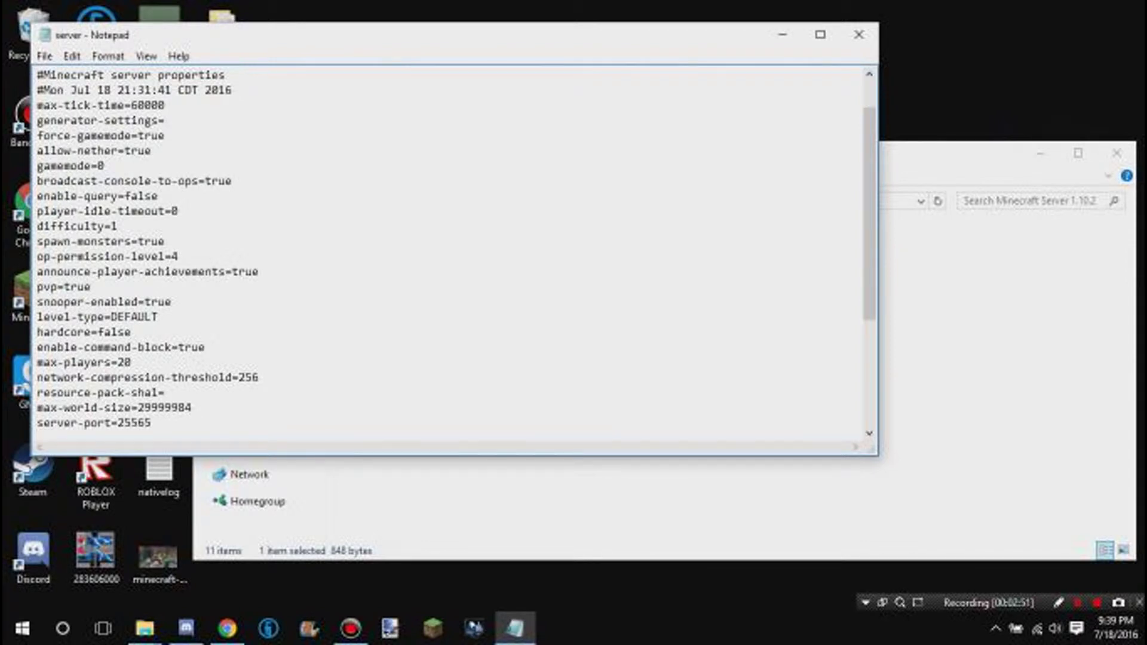
{"action": "scroll", "coordinate": [448, 251], "scroll_direction": "down", "scroll_amount": 5}
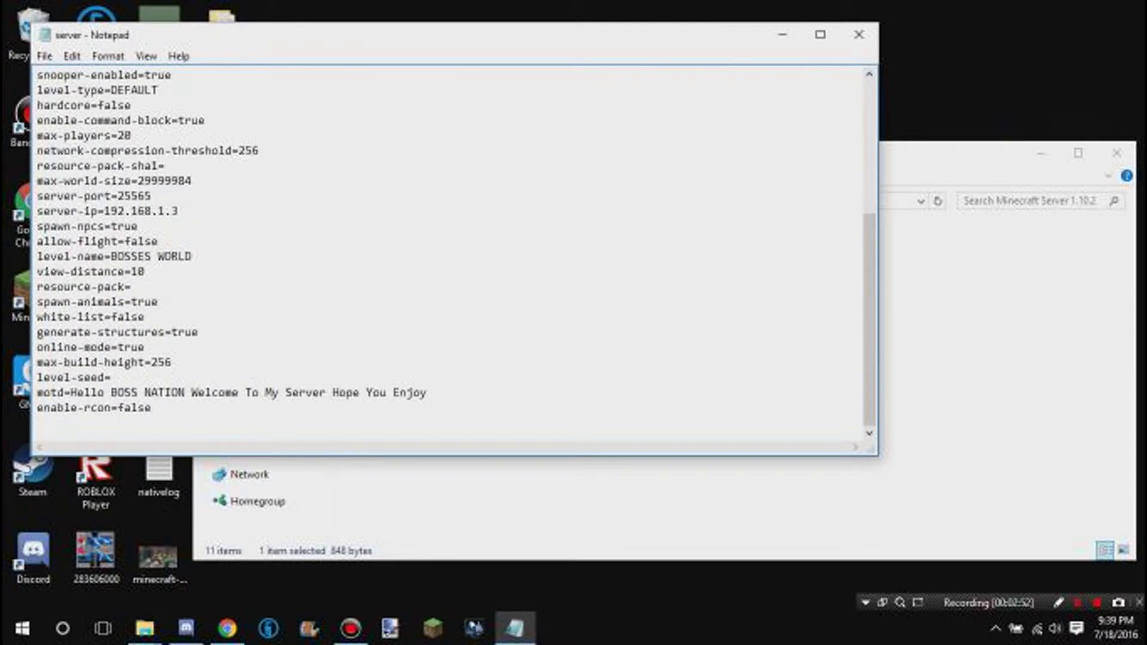
{"action": "scroll", "coordinate": [448, 251], "scroll_direction": "up", "scroll_amount": 5}
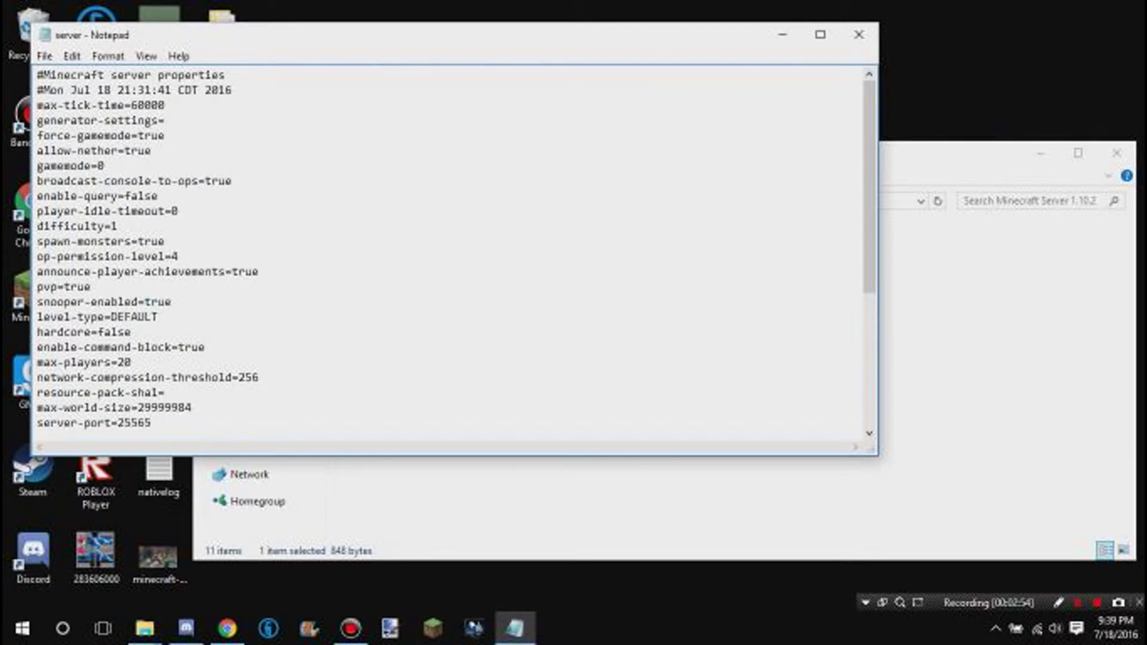
{"action": "scroll", "coordinate": [448, 251], "scroll_direction": "down", "scroll_amount": 1}
{"action": "scroll", "coordinate": [456, 248], "scroll_direction": "up", "scroll_amount": 1}
{"action": "scroll", "coordinate": [455, 248], "scroll_direction": "down", "scroll_amount": 1}
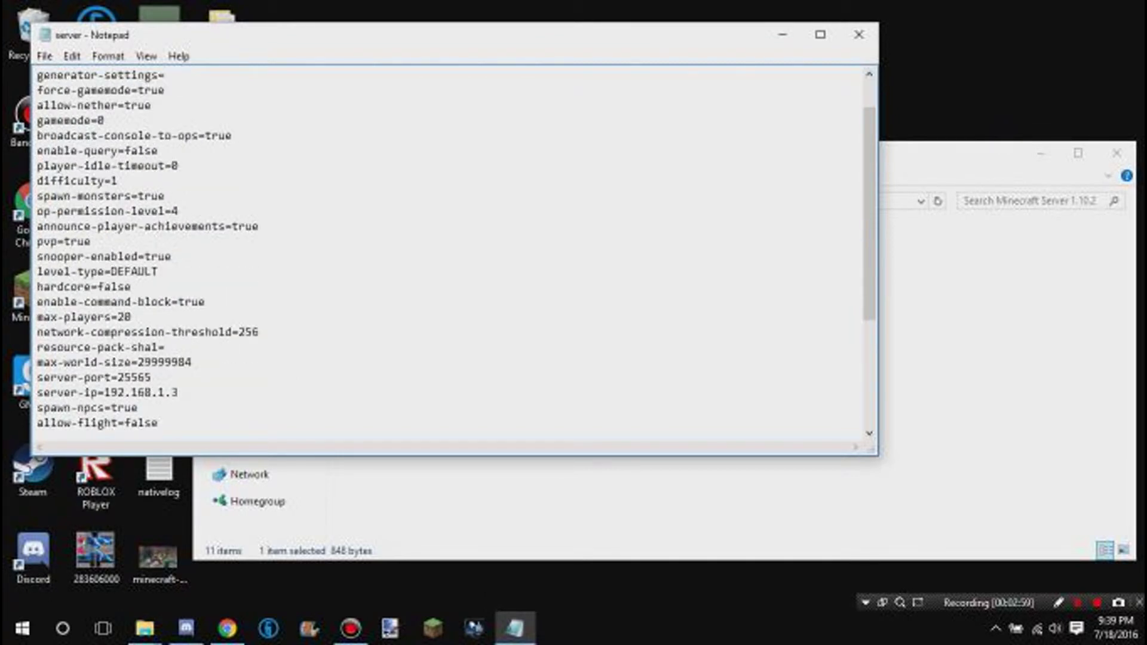
{"action": "scroll", "coordinate": [455, 248], "scroll_direction": "up", "scroll_amount": 1}
{"action": "scroll", "coordinate": [455, 248], "scroll_direction": "down", "scroll_amount": 2}
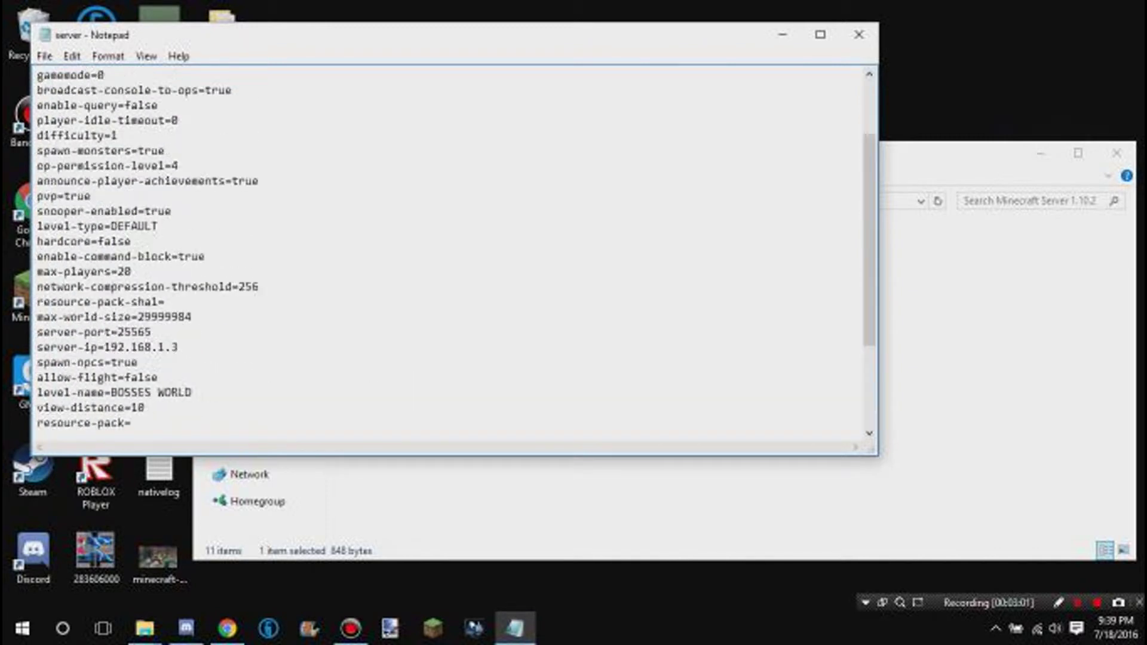
{"action": "scroll", "coordinate": [455, 248], "scroll_direction": "up", "scroll_amount": 2}
- Save the server properties file and close it
{"action": "left_click", "coordinate": [45, 56]}
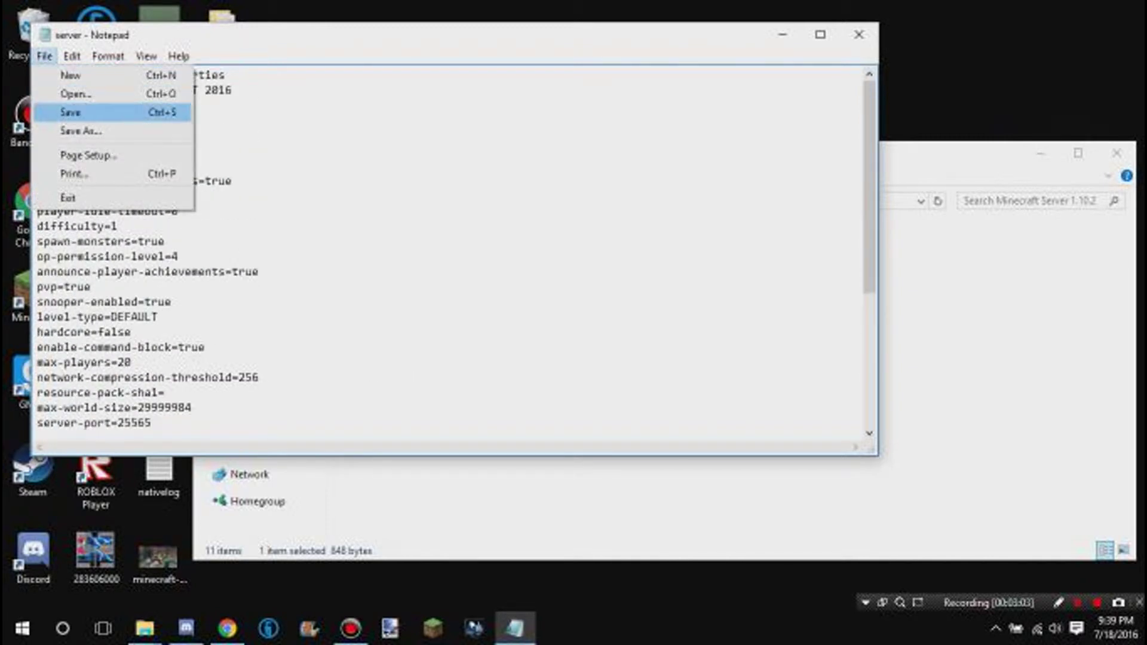
{"action": "left_click", "coordinate": [70, 112]}
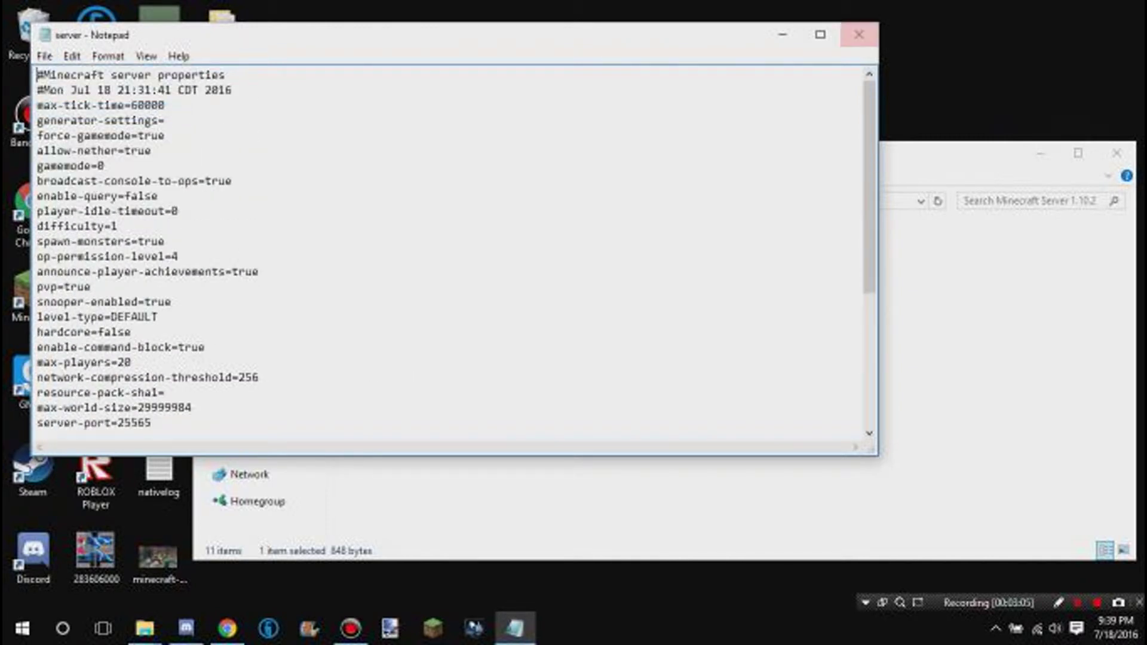
{"action": "left_click", "coordinate": [858, 34]}
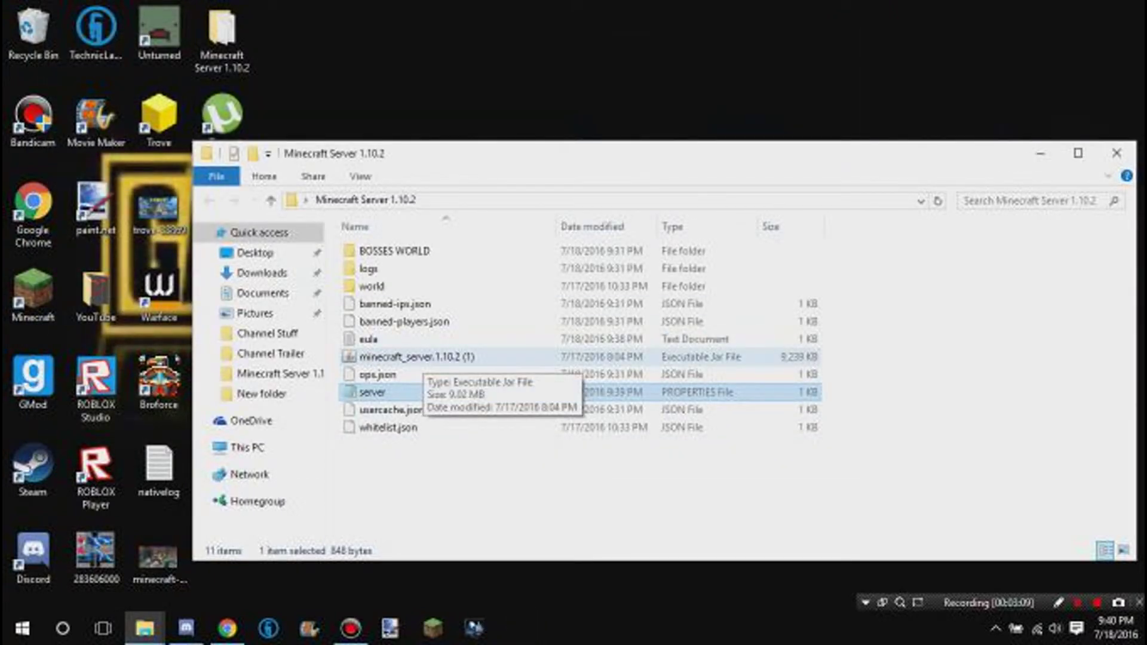
- Reopen the server properties file to check the settings down to motd and enable-rcon, and save it before closing
{"action": "key", "text": "F2"}
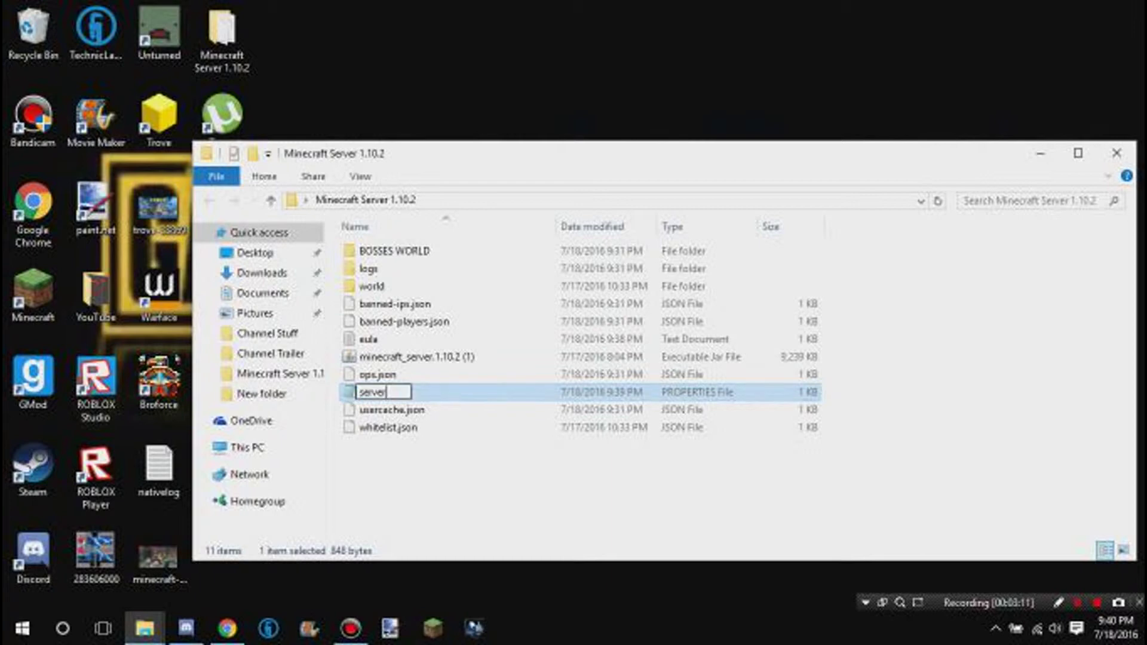
{"action": "key", "text": "Return"}
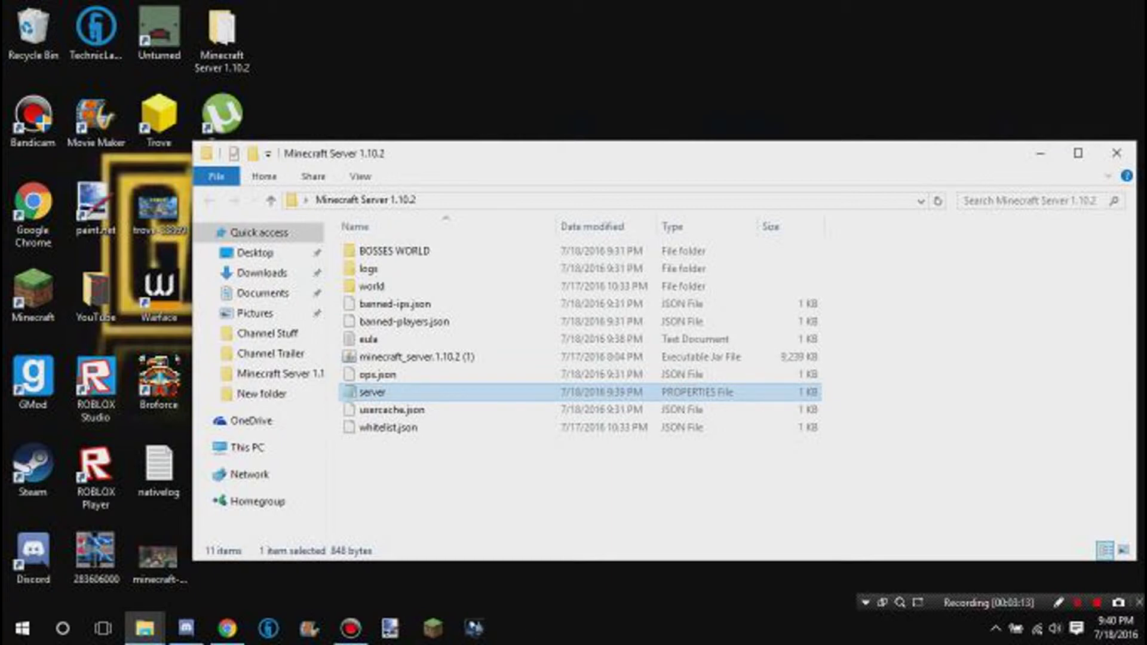
{"action": "key", "text": "Return"}
{"action": "scroll", "coordinate": [453, 251], "scroll_direction": "down", "scroll_amount": 5}
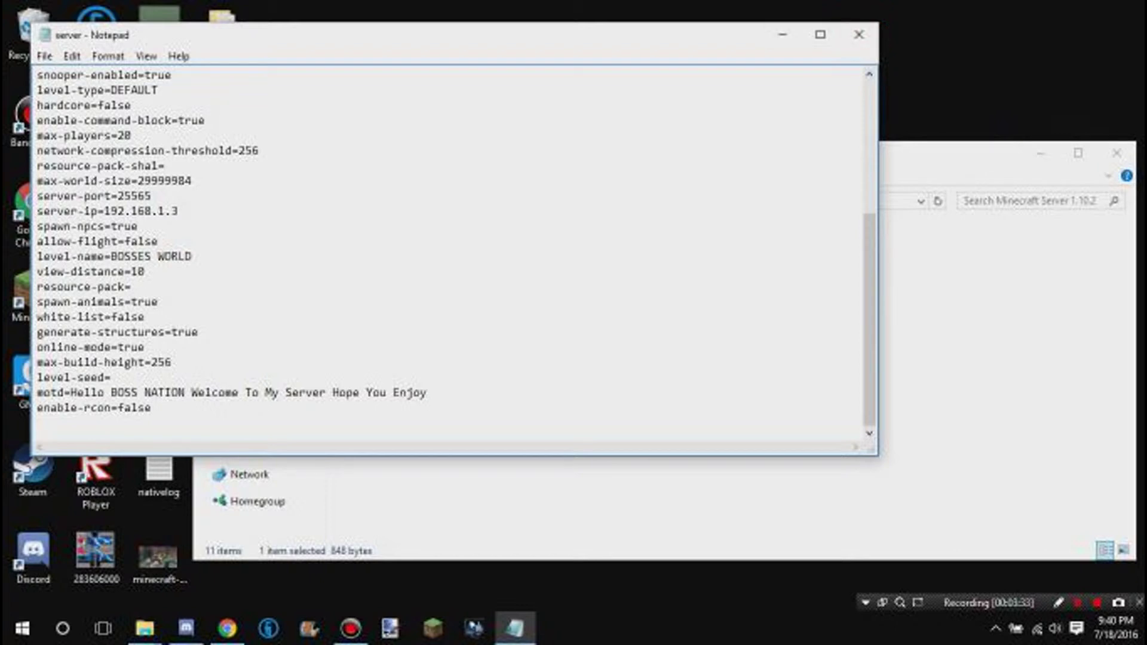
{"action": "left_click", "coordinate": [44, 56]}
{"action": "left_click", "coordinate": [60, 112]}
{"action": "left_click", "coordinate": [858, 34]}
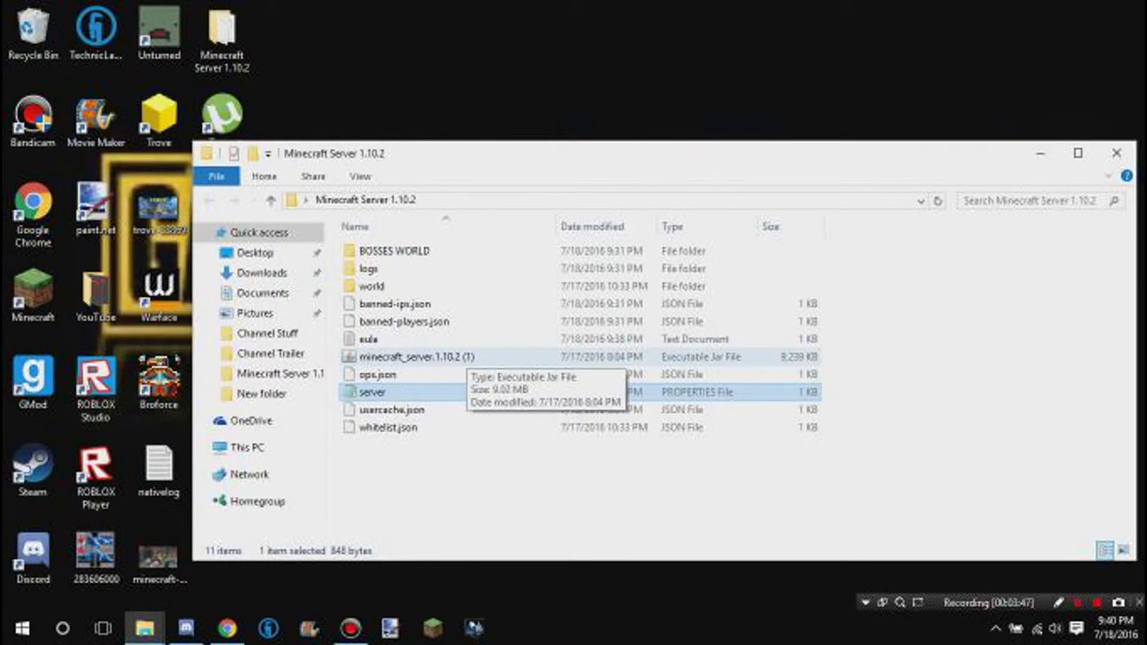
{"action": "key", "text": "alt+Tab"}
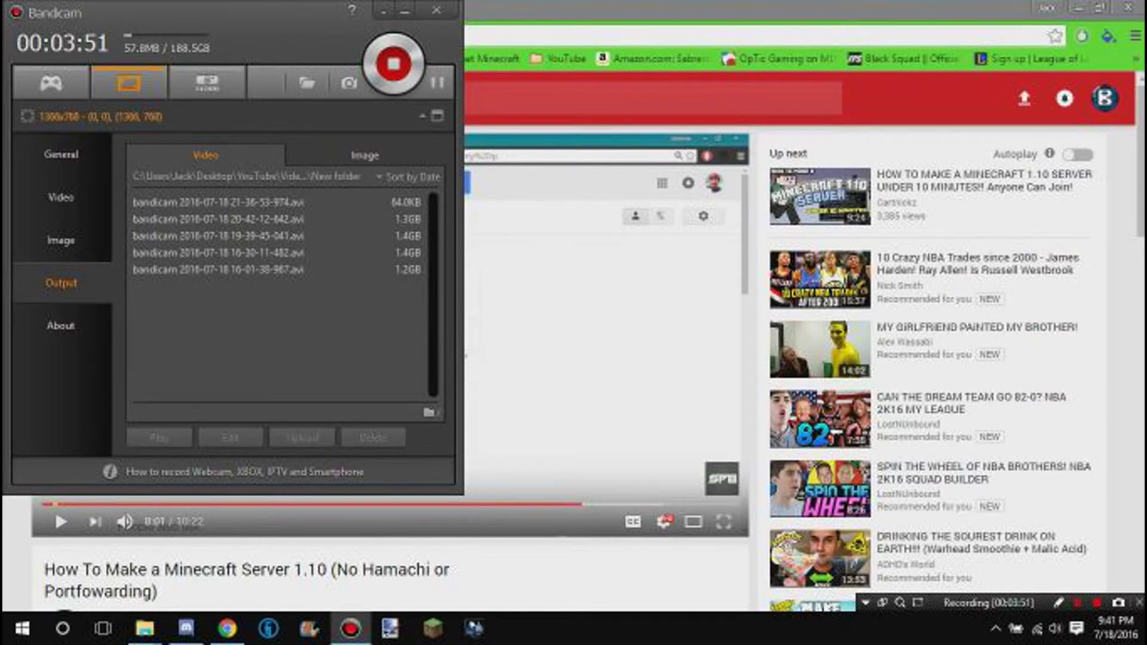
{"action": "key", "text": "alt+Tab"}
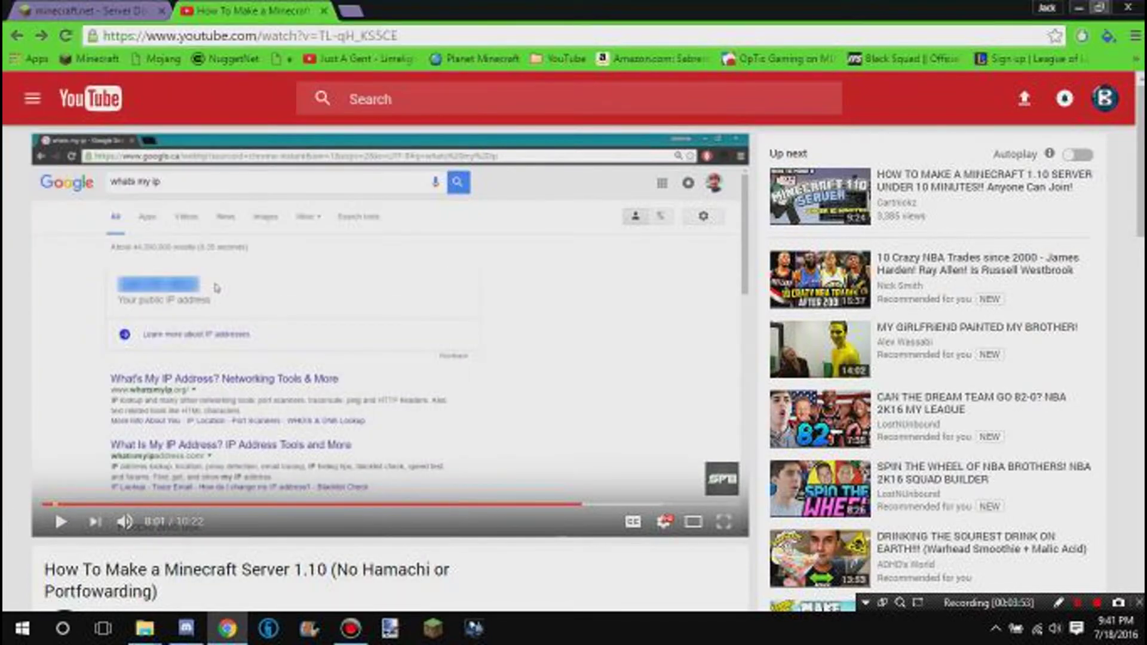
{"action": "key", "text": "alt+Tab"}
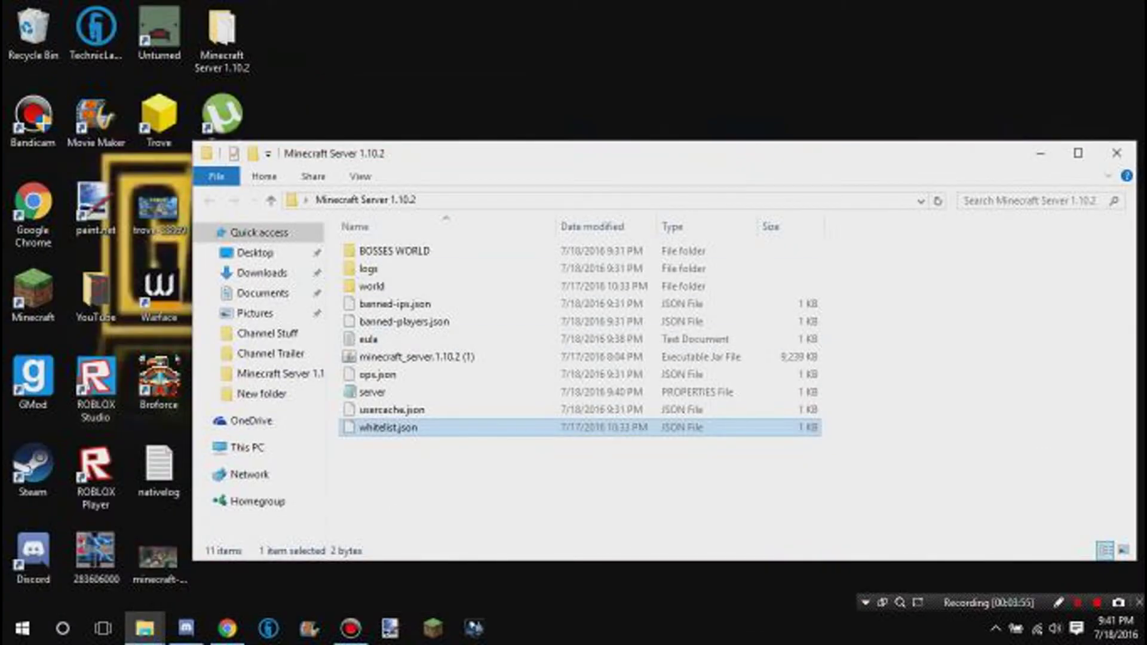
- Switch to Chrome, enter the query "whats my ip" in a new tab, and close all the browser's tabs
{"action": "key", "text": "Return"}
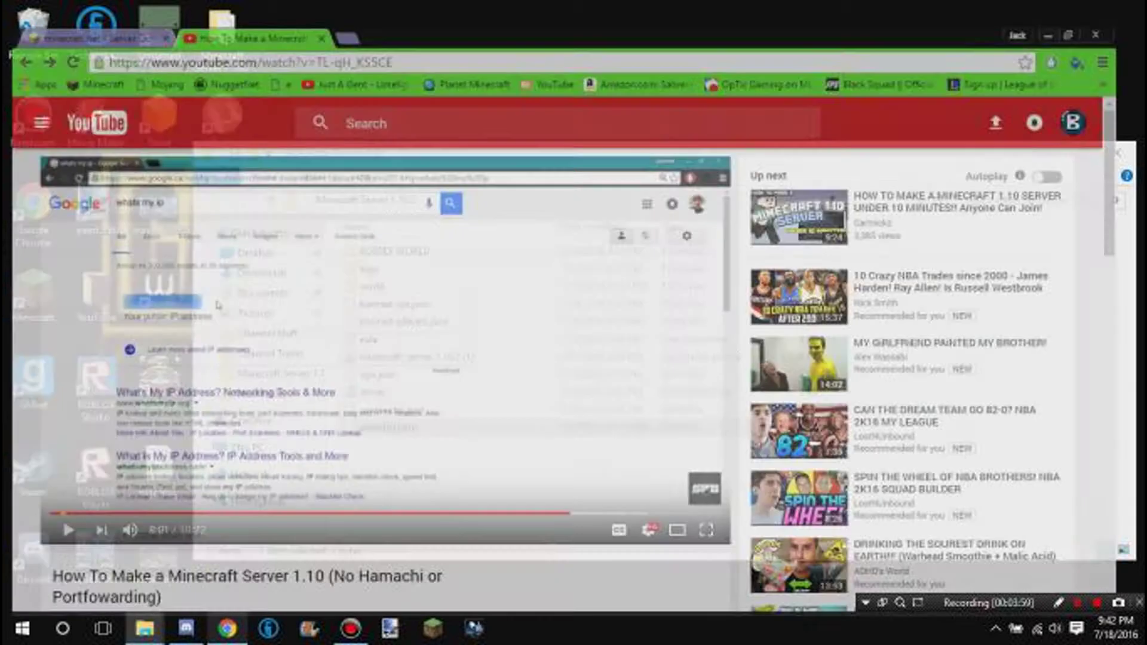
{"action": "key", "text": "alt+Tab"}
{"action": "left_click", "coordinate": [323, 11]}
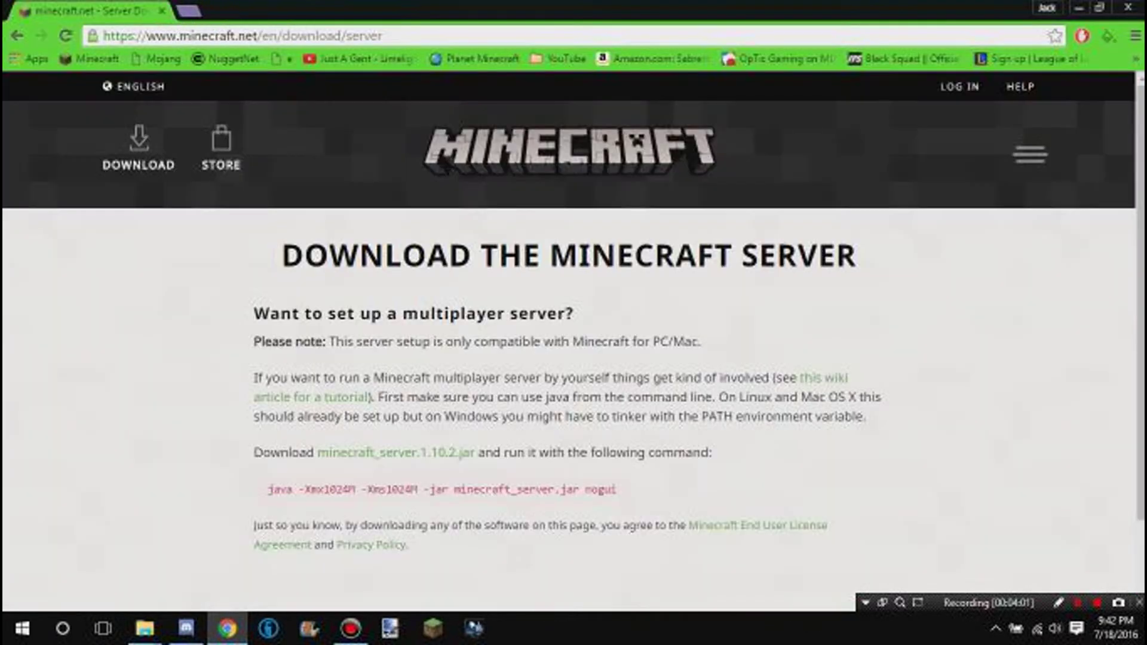
{"action": "left_click", "coordinate": [188, 11]}
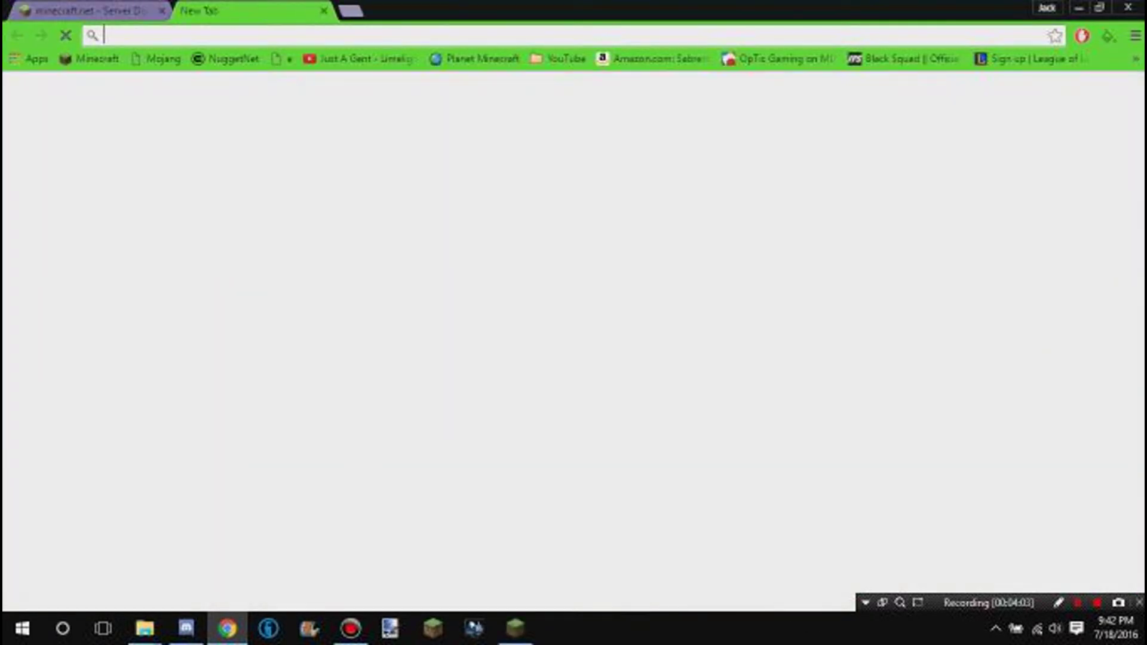
{"action": "type", "text": "whats my ip"}
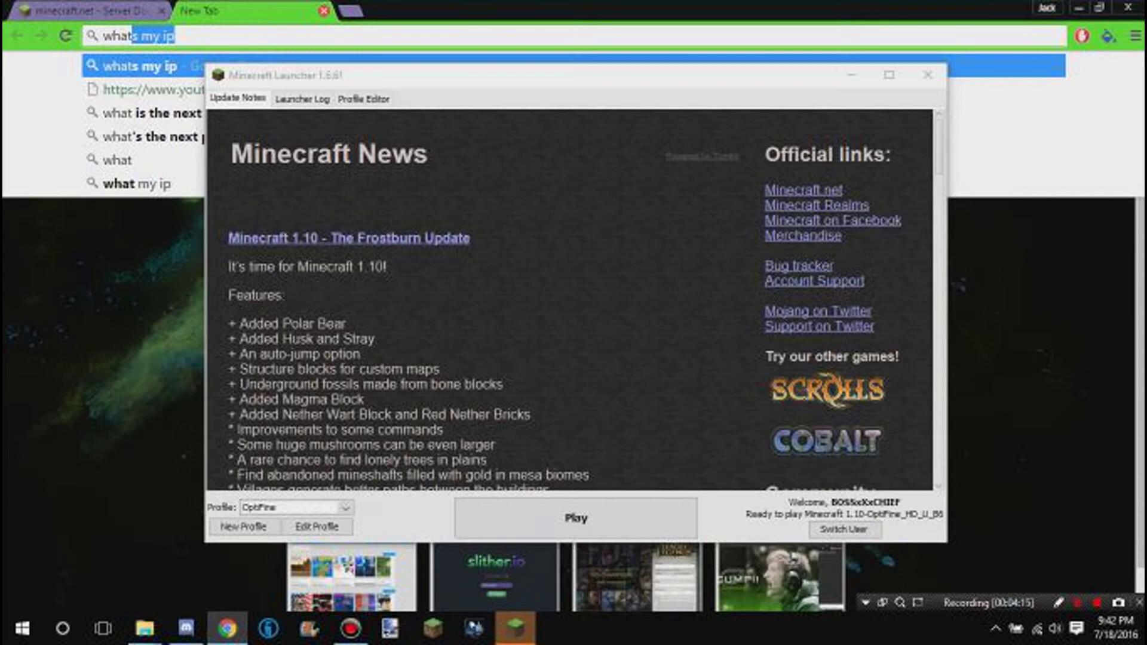
{"action": "left_click", "coordinate": [323, 10]}
{"action": "left_click", "coordinate": [162, 11]}
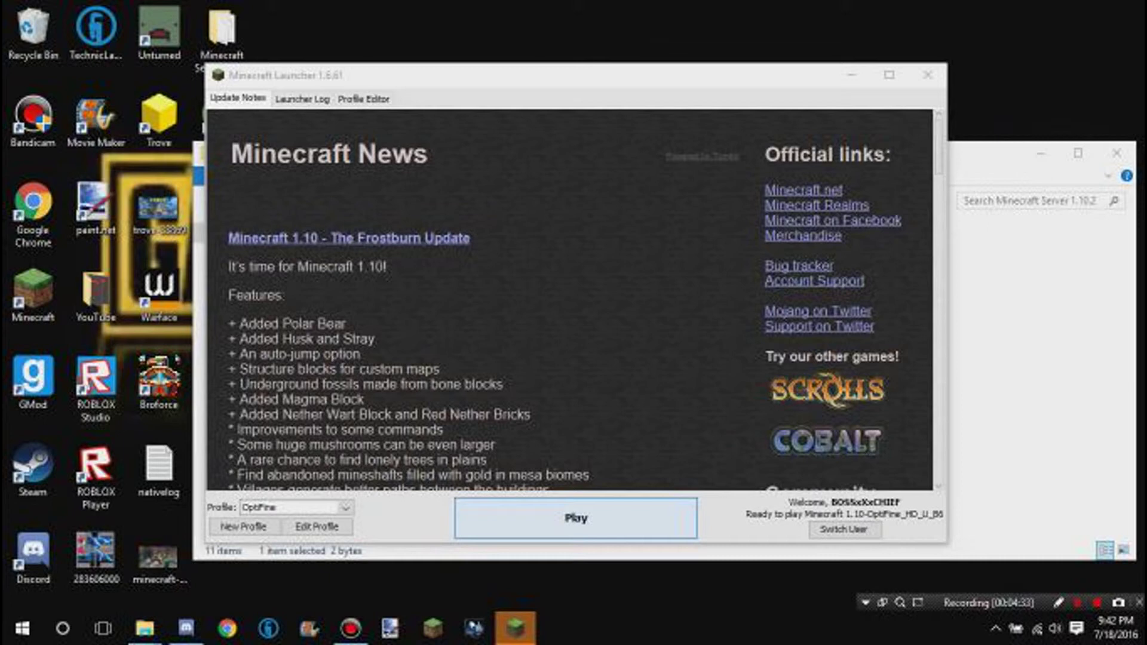
- Launch Minecraft with the OptiFine profile and run minecraft_server.1.10.2 (1), minimizing the folder and server windows
{"action": "key", "text": "Return"}
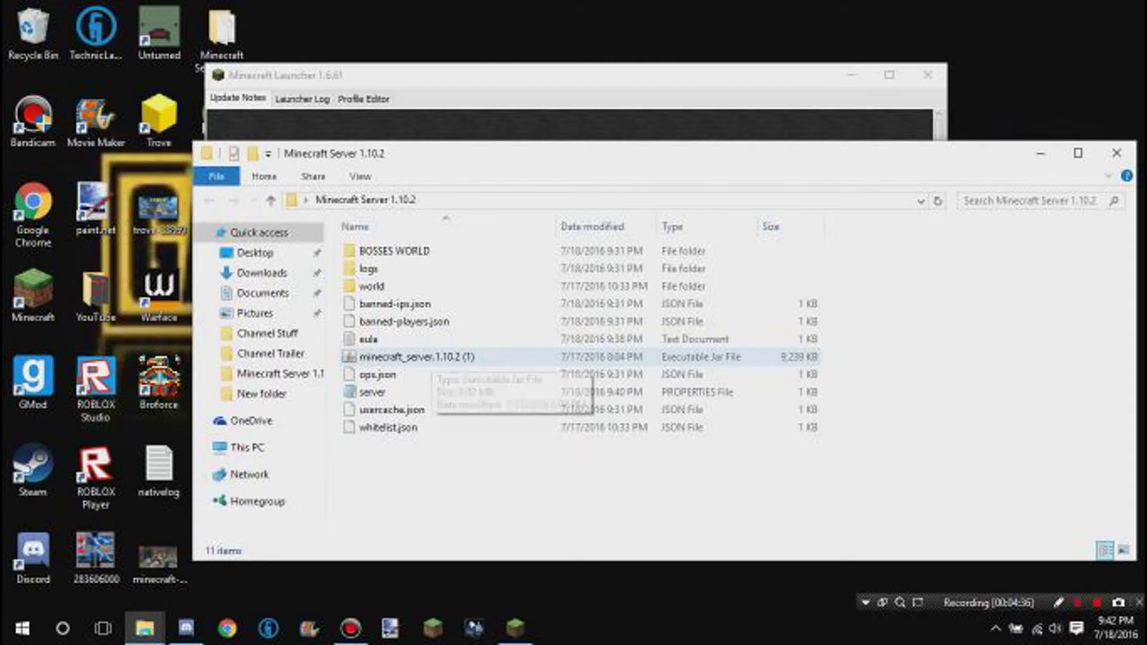
{"action": "left_click", "coordinate": [430, 357]}
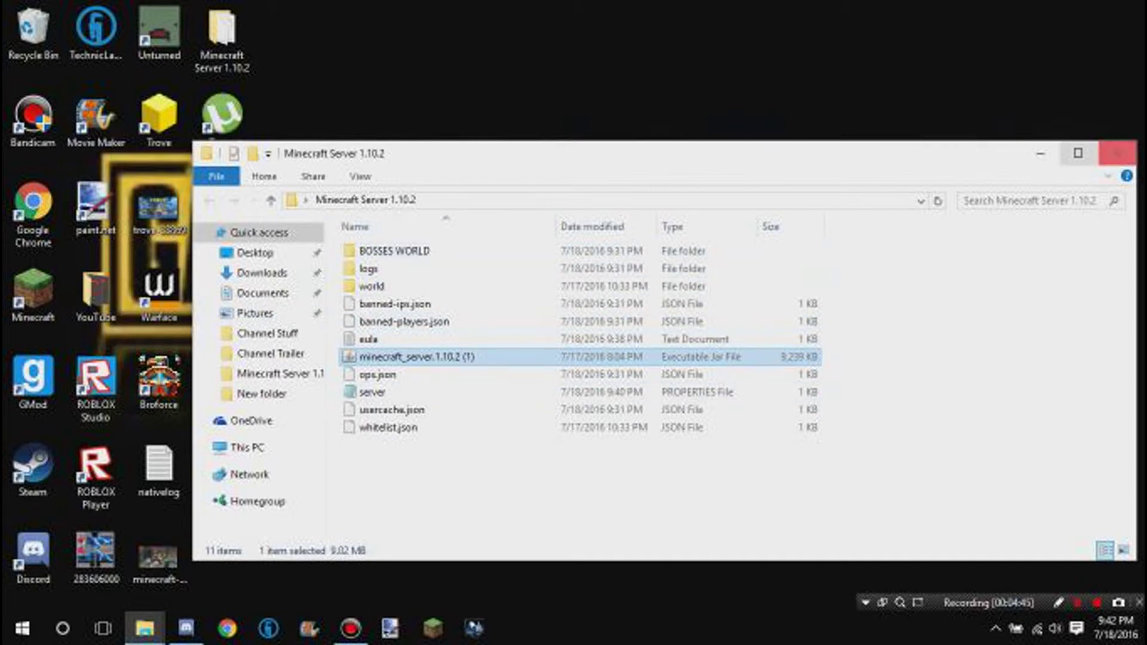
{"action": "left_click", "coordinate": [1040, 153]}
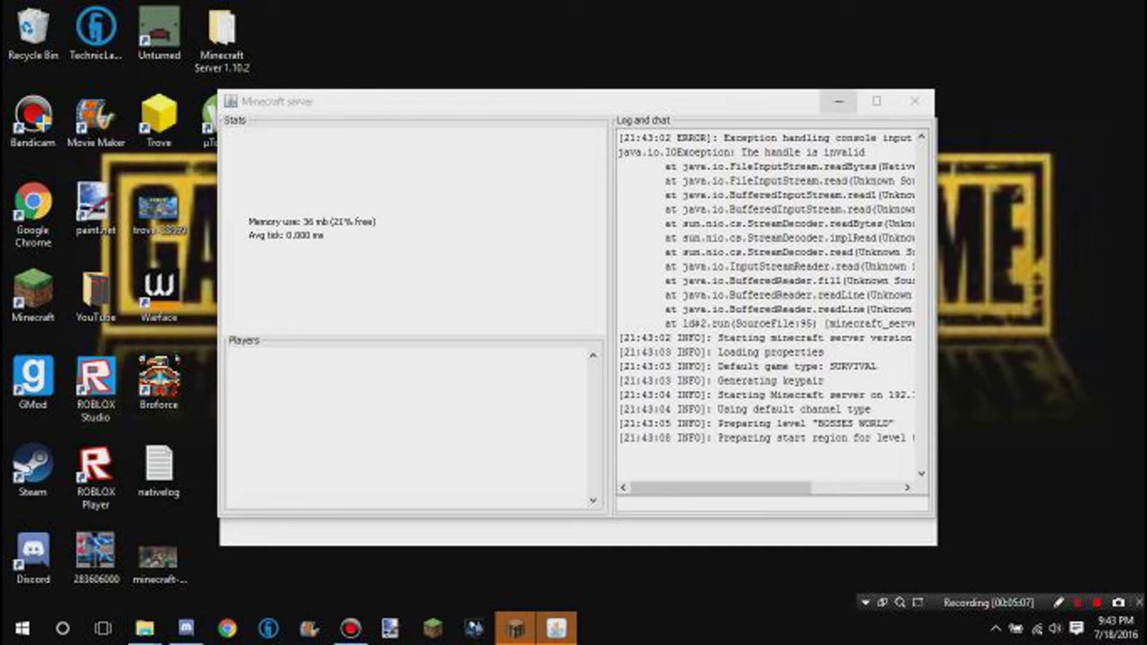
{"action": "left_click", "coordinate": [839, 101]}
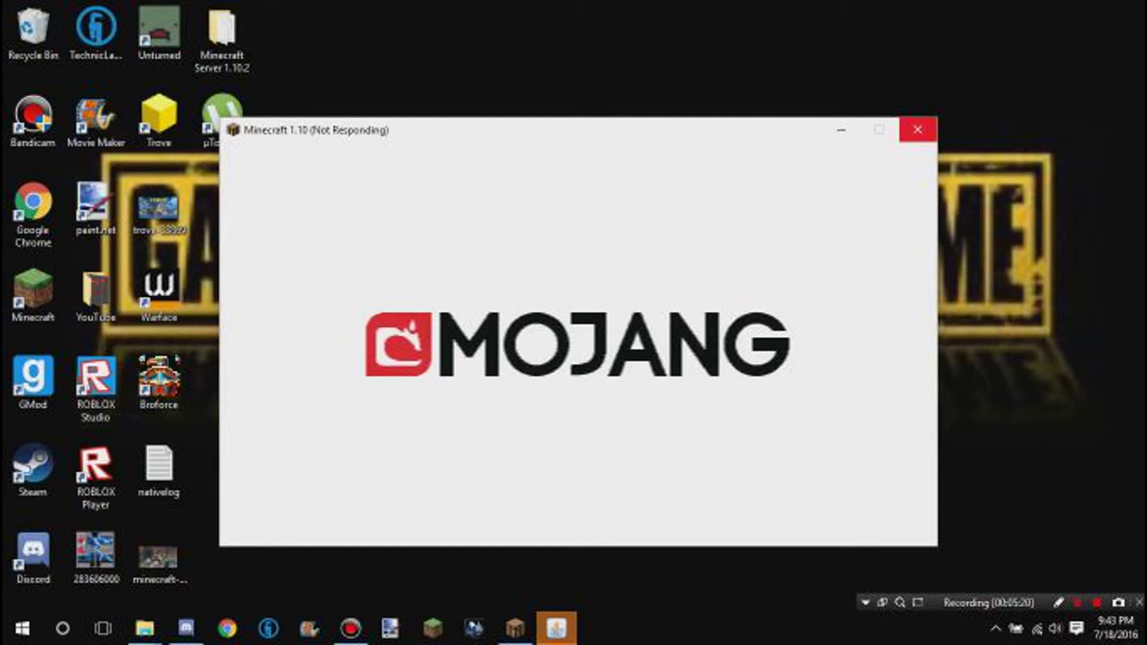
- Open the multiplayer server list in the Minecraft game
{"action": "right_click", "coordinate": [22, 628]}
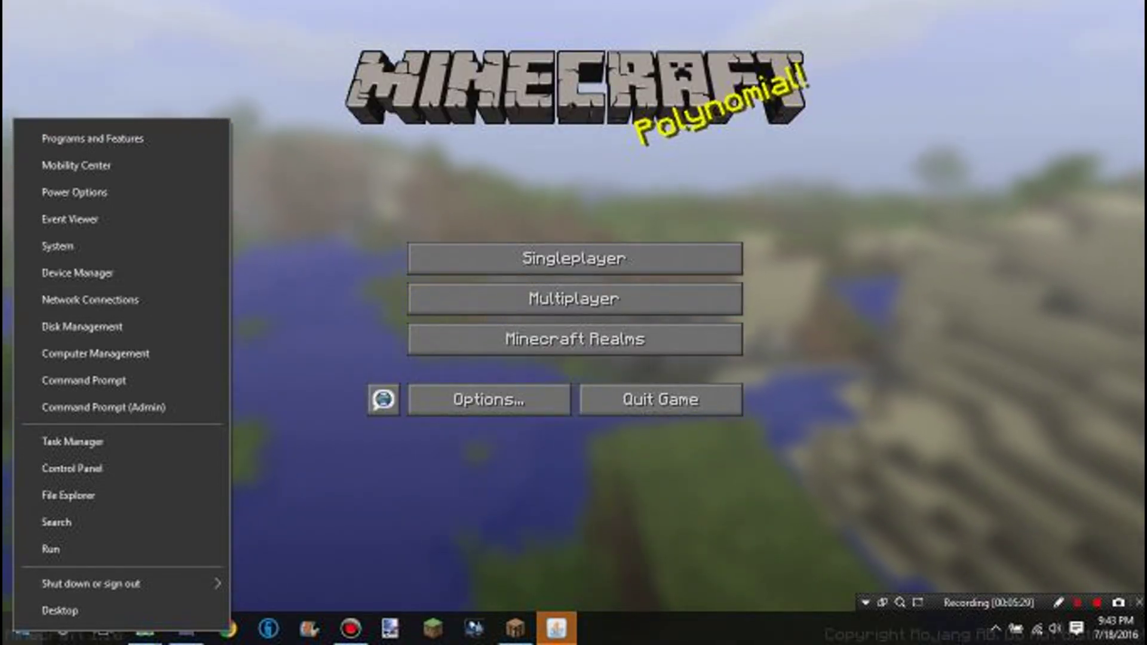
{"action": "key", "text": "Escape"}
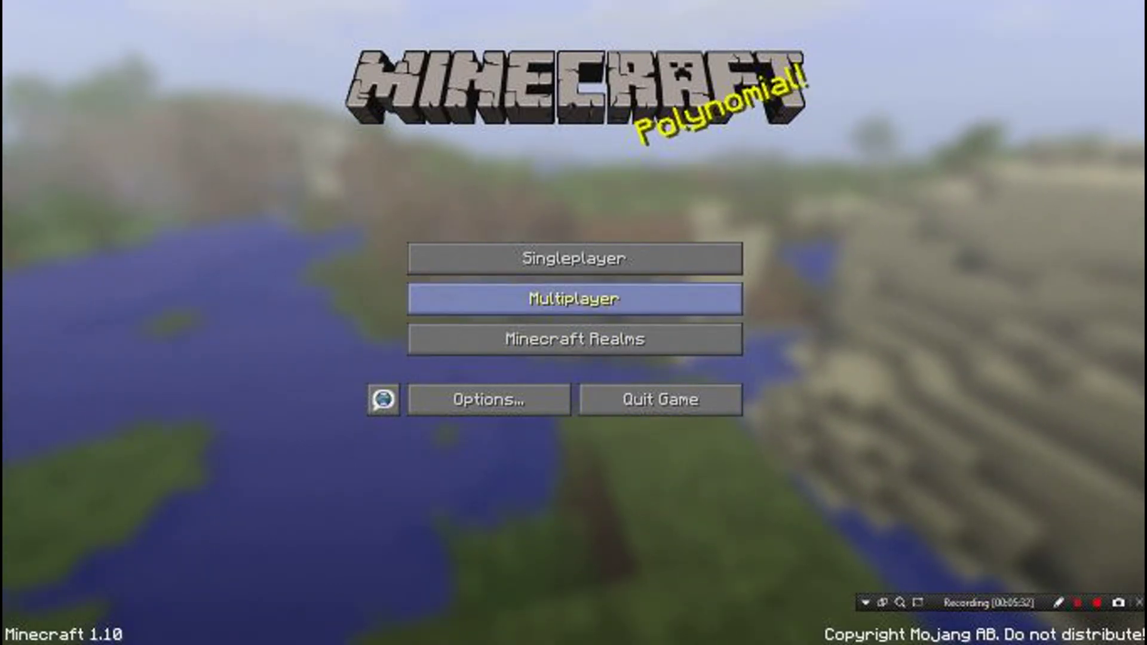
{"action": "left_click", "coordinate": [574, 299]}
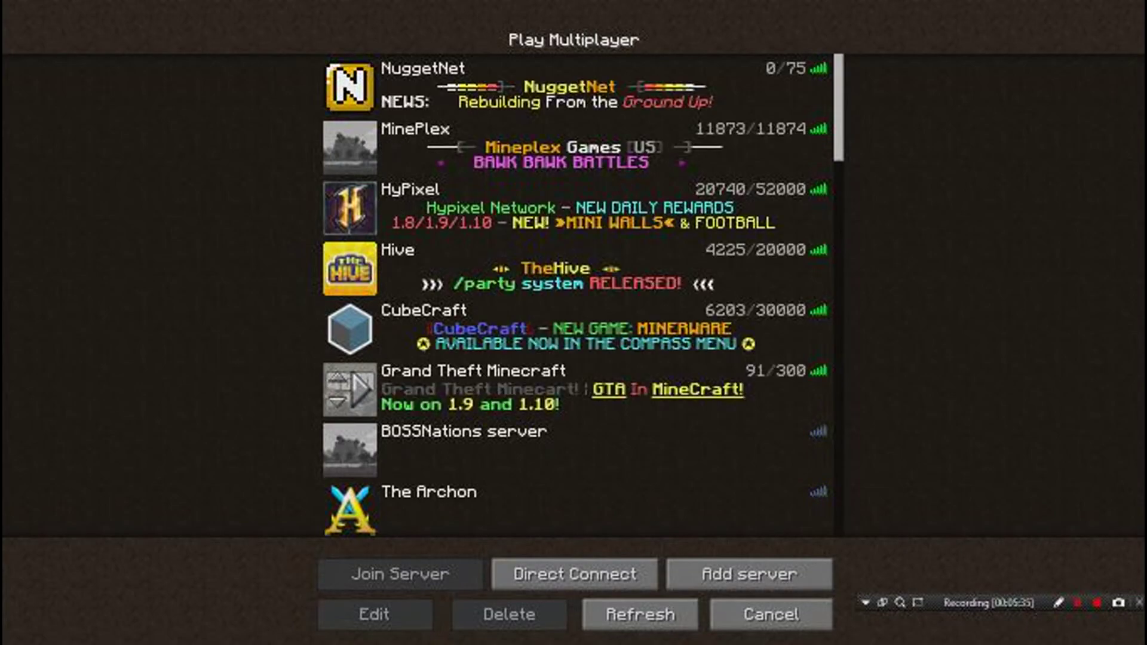
{"action": "key", "text": "super+d"}
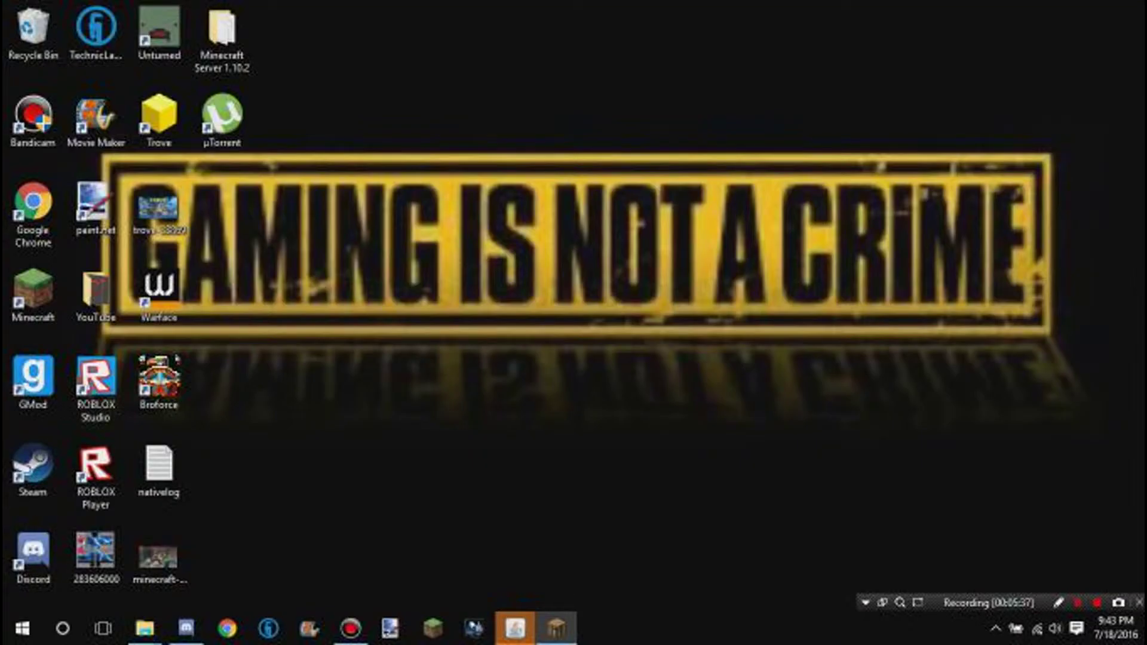
{"action": "key", "text": "super"}
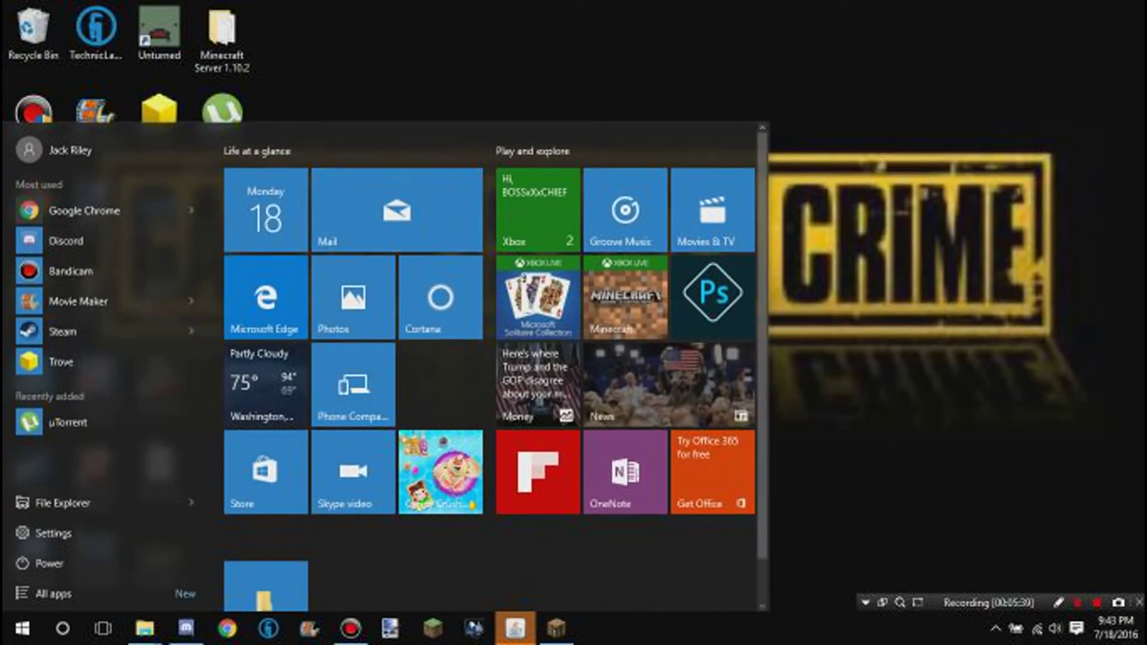
{"action": "key", "text": "super"}
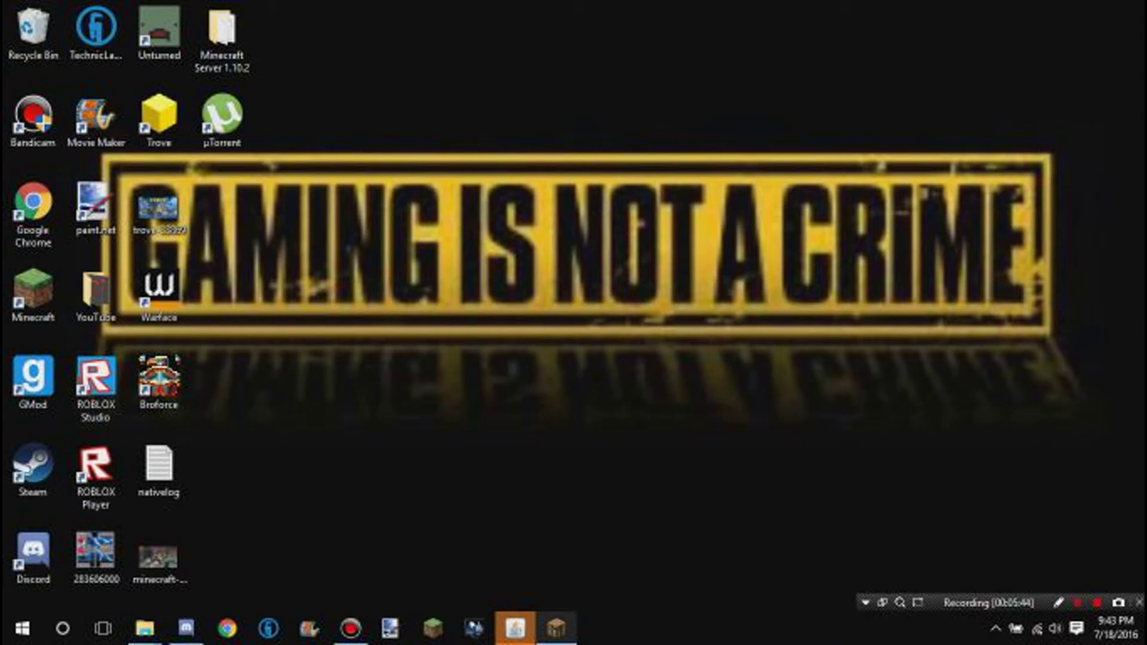
{"action": "left_click", "coordinate": [556, 627]}
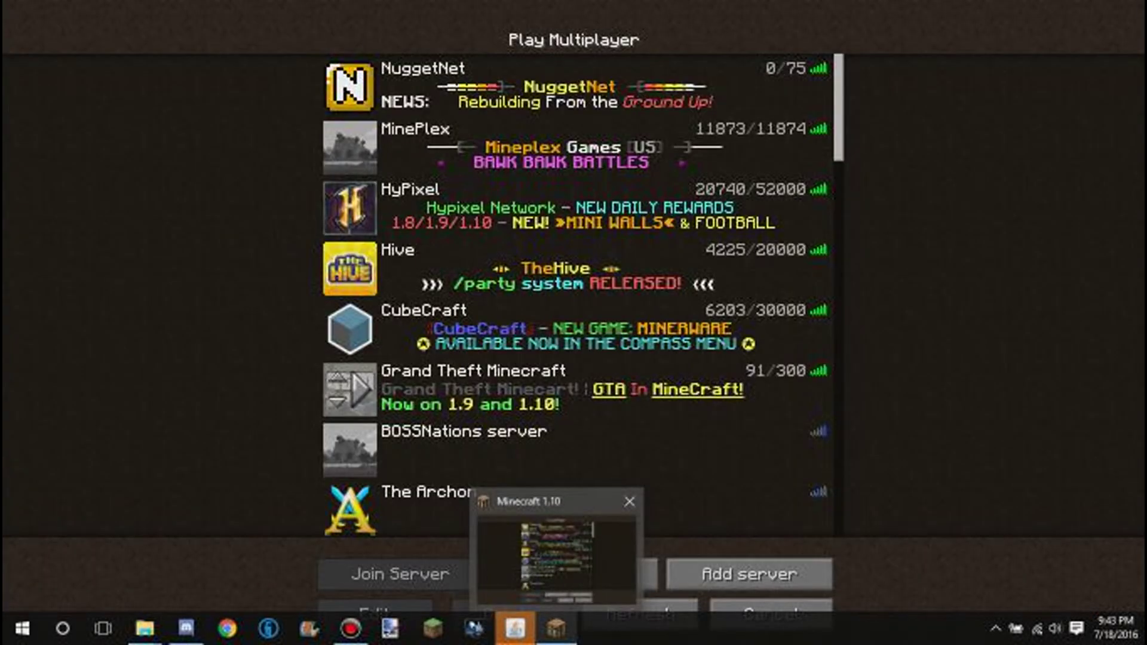
{"action": "left_click", "coordinate": [555, 627]}
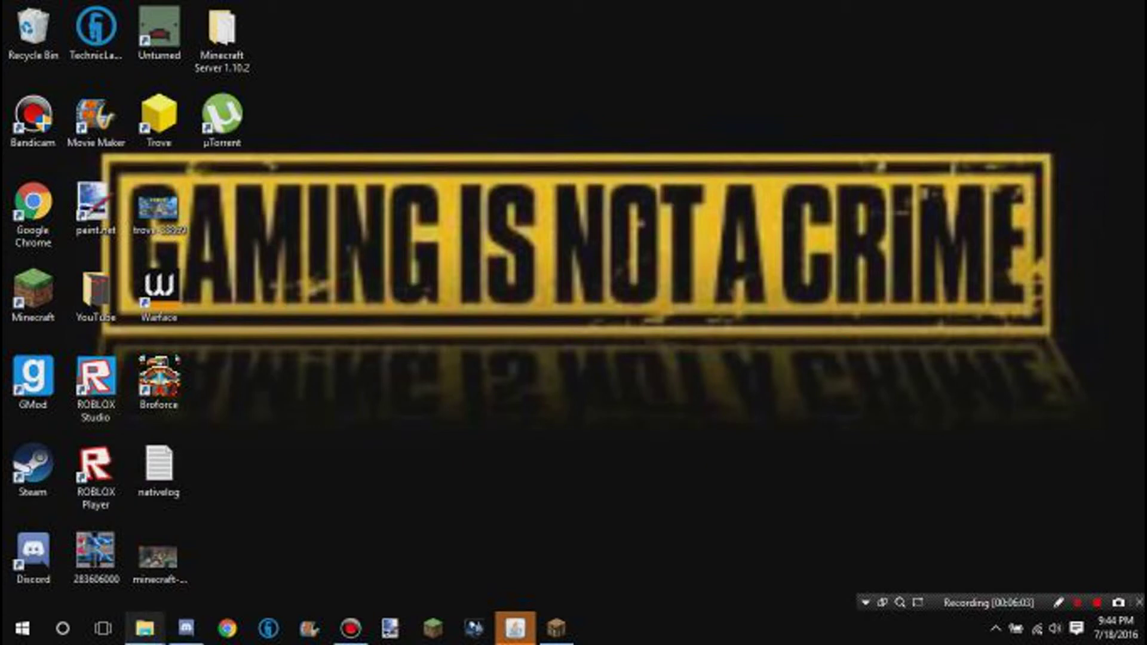
- Open the server properties file from the Minecraft Server 1.10.2 folder to check the server-port setting, and save it before closing
{"action": "mouse_move", "coordinate": [144, 628]}
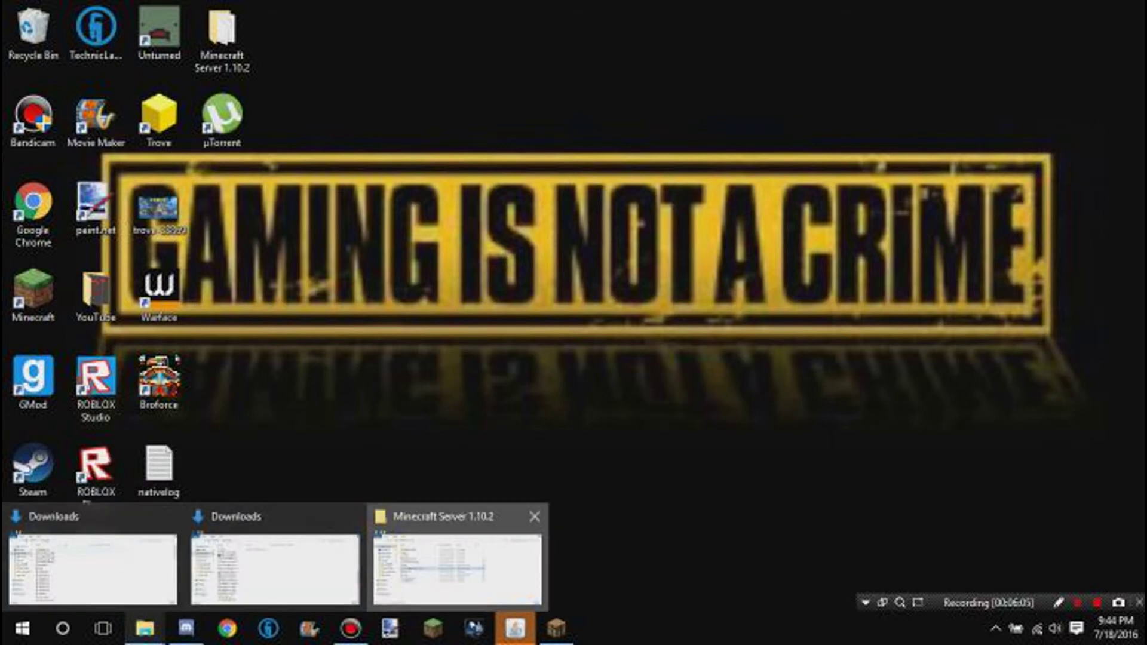
{"action": "left_click", "coordinate": [457, 567]}
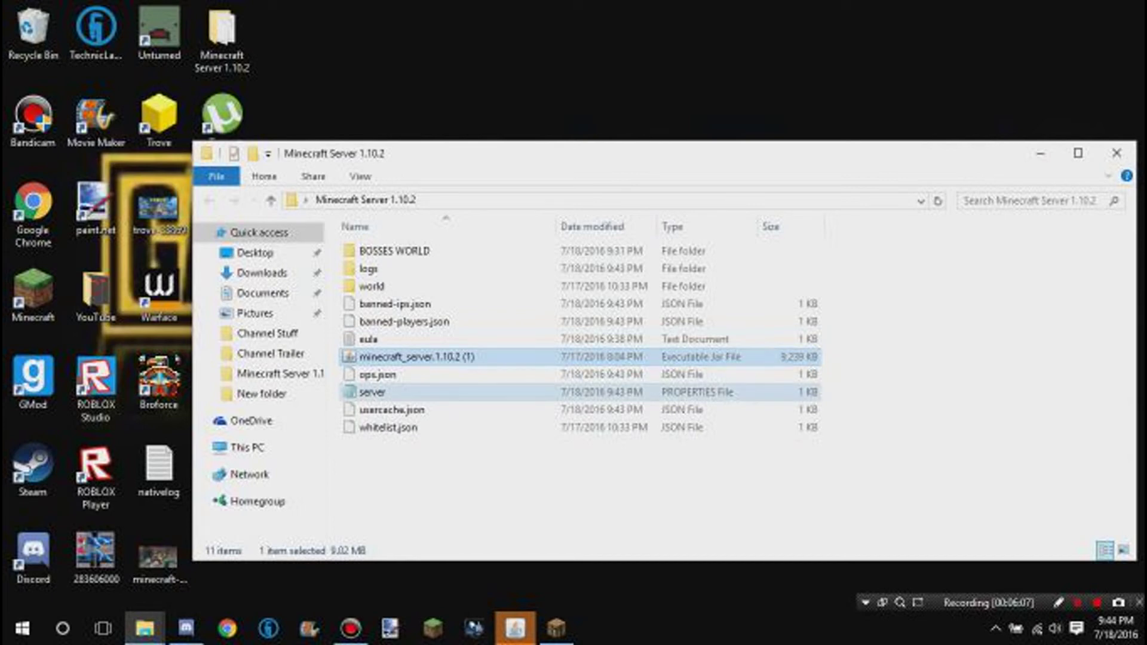
{"action": "left_click", "coordinate": [372, 392]}
{"action": "double_click", "coordinate": [372, 392]}
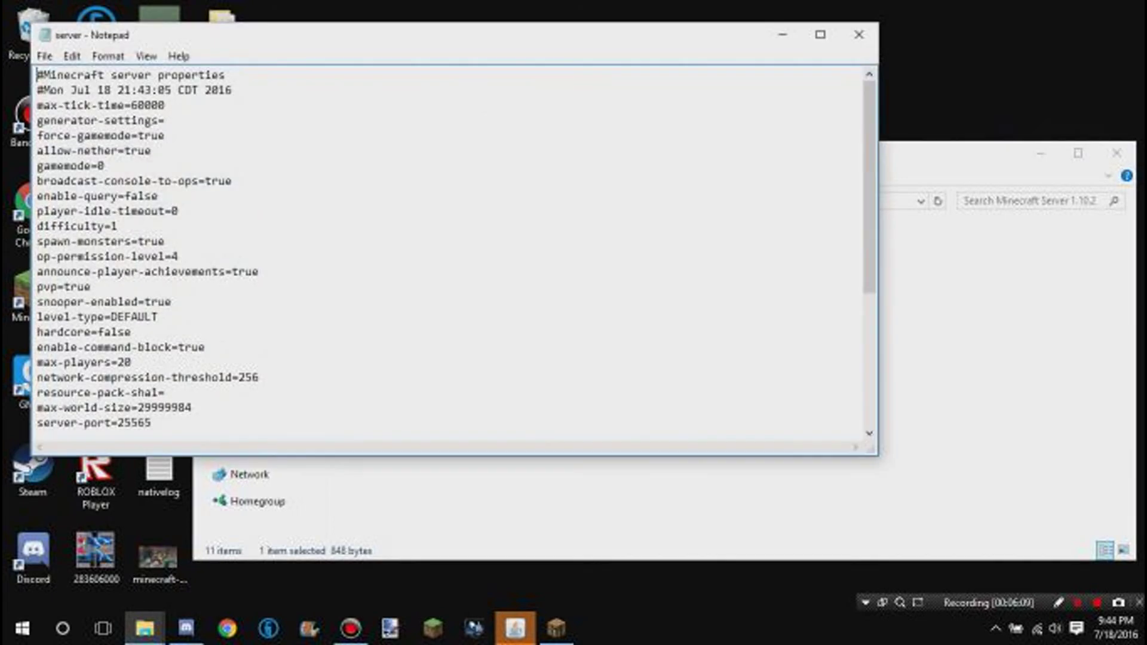
{"action": "mouse_move", "coordinate": [151, 422]}
{"action": "left_mouse_down"}
{"action": "mouse_move", "coordinate": [117, 423]}
{"action": "mouse_move", "coordinate": [151, 422]}
{"action": "left_mouse_up"}
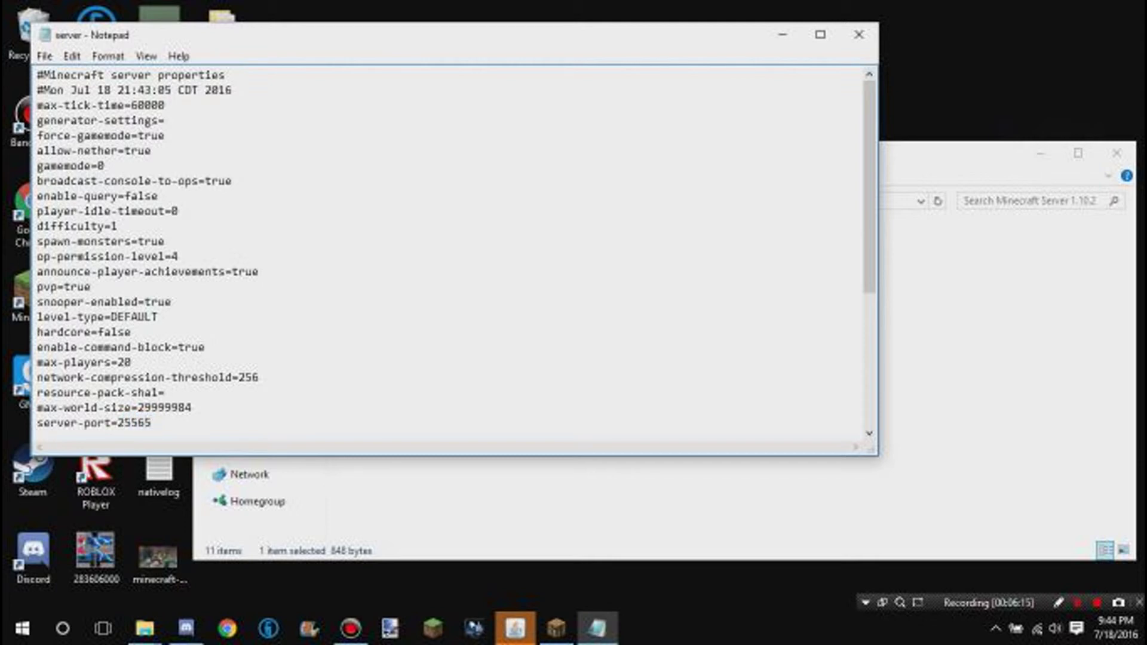
{"action": "left_click", "coordinate": [45, 56]}
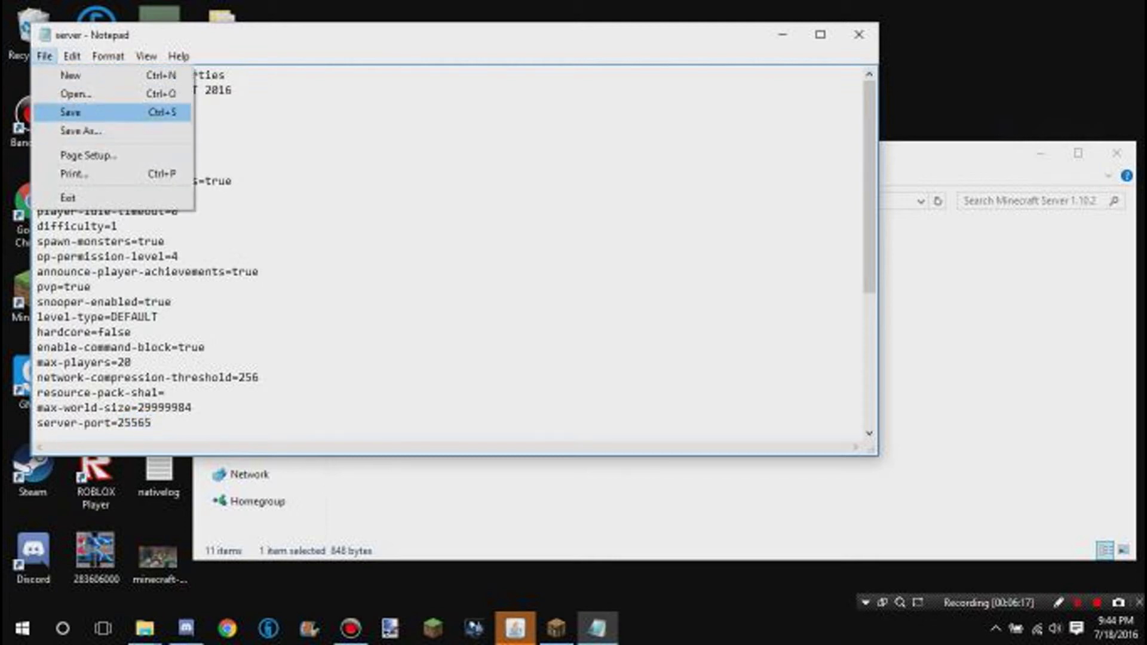
{"action": "left_click", "coordinate": [66, 114]}
{"action": "left_click", "coordinate": [858, 34]}
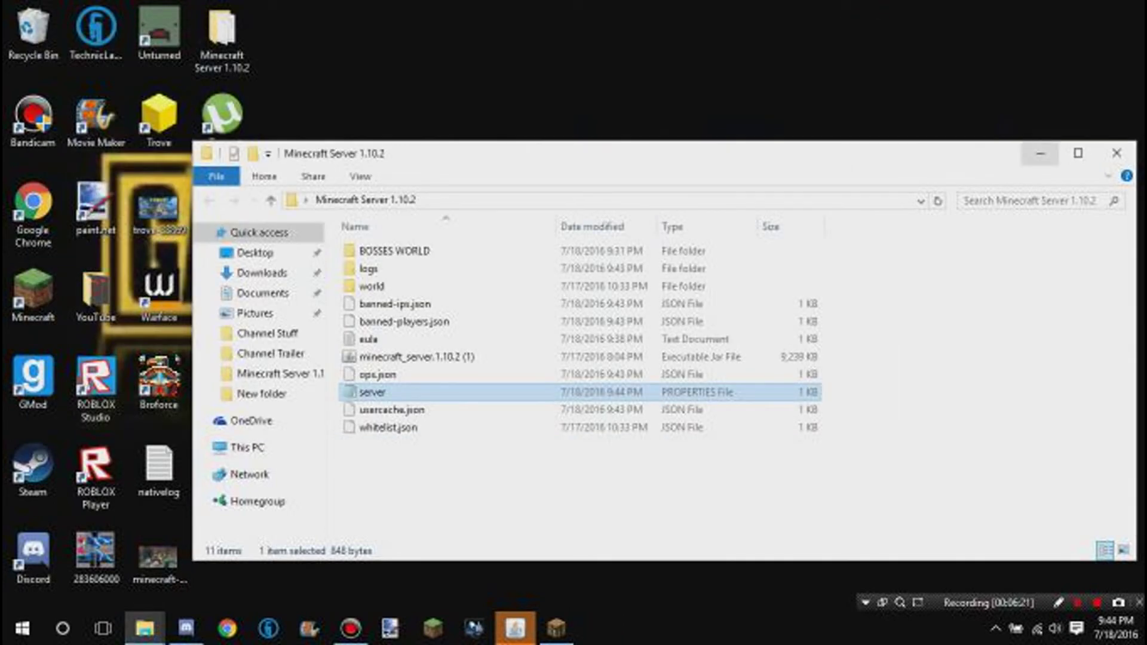
- Minimize the Minecraft Server 1.10.2 folder and shut down the running Minecraft server from its own window
{"action": "left_click", "coordinate": [1040, 153]}
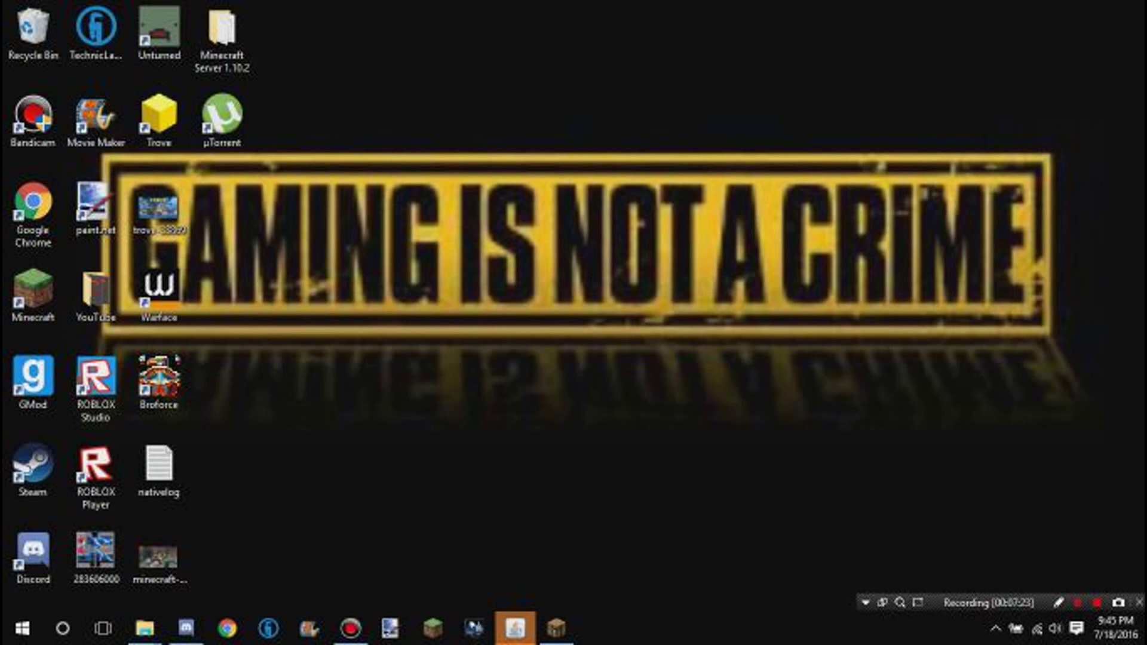
{"action": "left_click", "coordinate": [515, 627]}
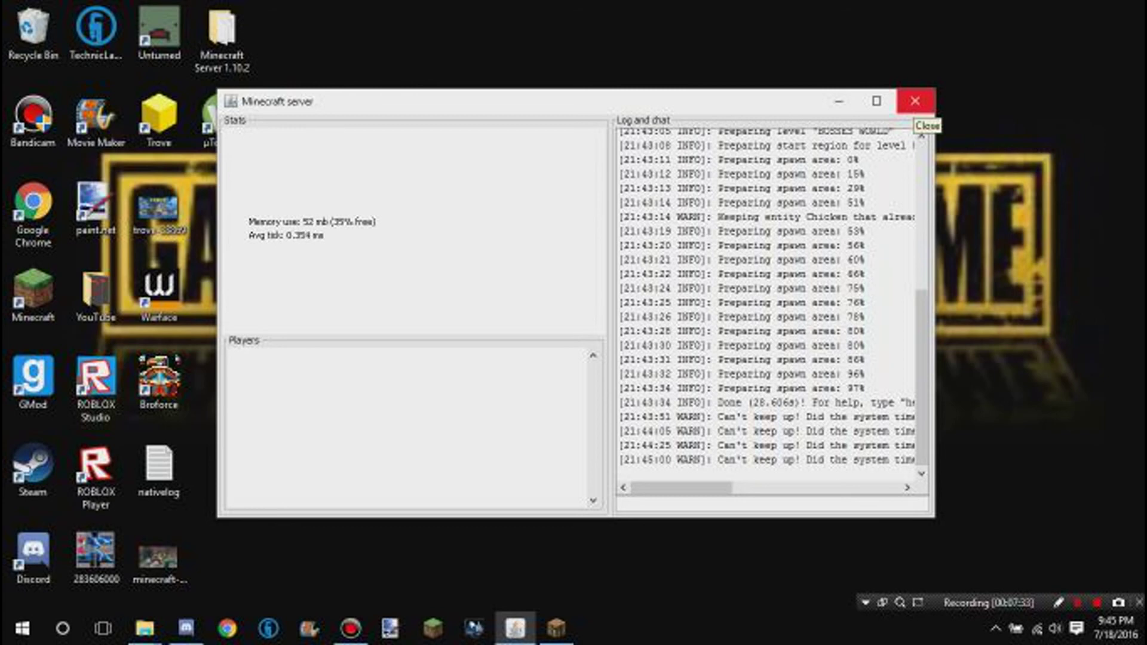
{"action": "left_click", "coordinate": [914, 100]}
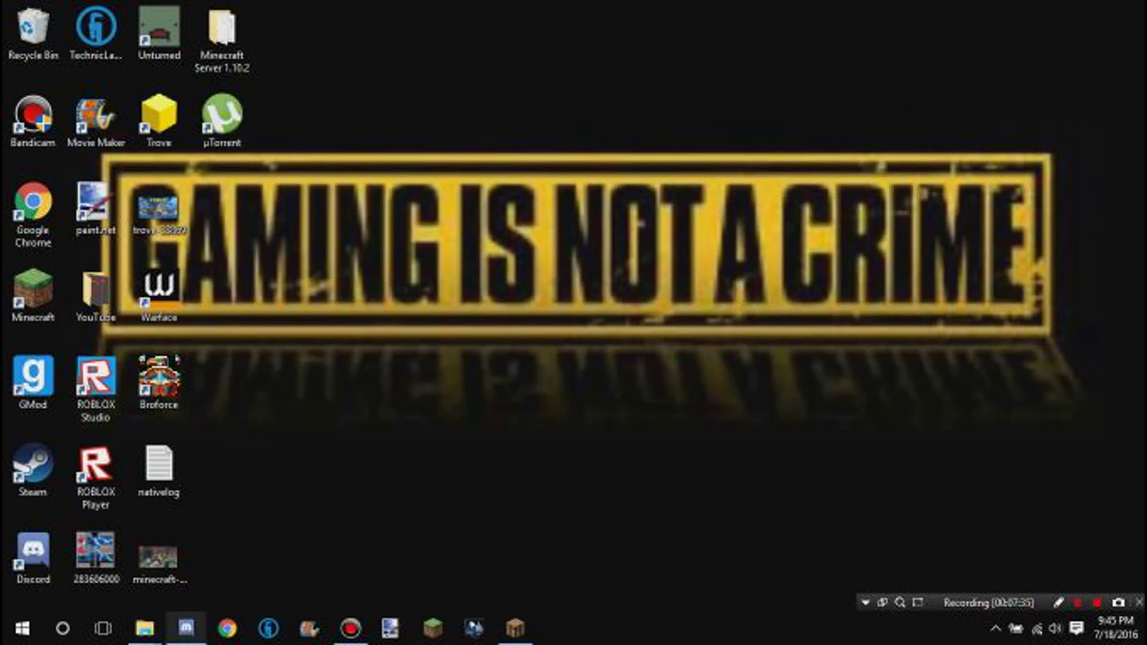